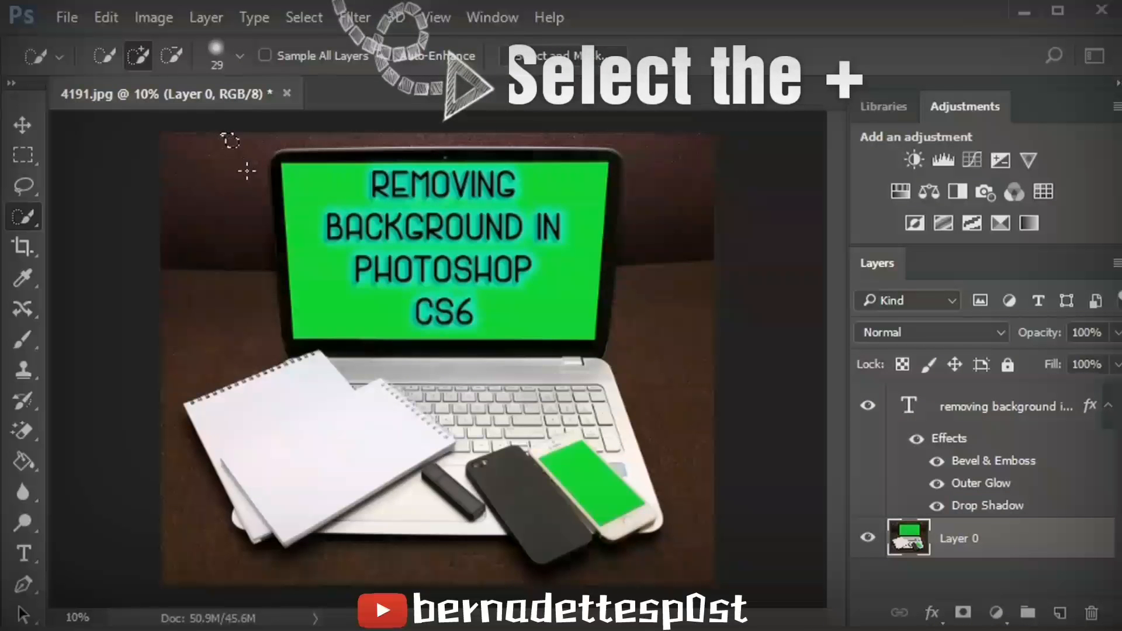
- Begin selecting the desk background with the Quick Selection tool, adjusting the brush hardness along the way
mouse_move(247, 172)
mouse_down()
mouse_move(263, 175)
mouse_move(251, 170)
mouse_move(204, 238)
mouse_up()
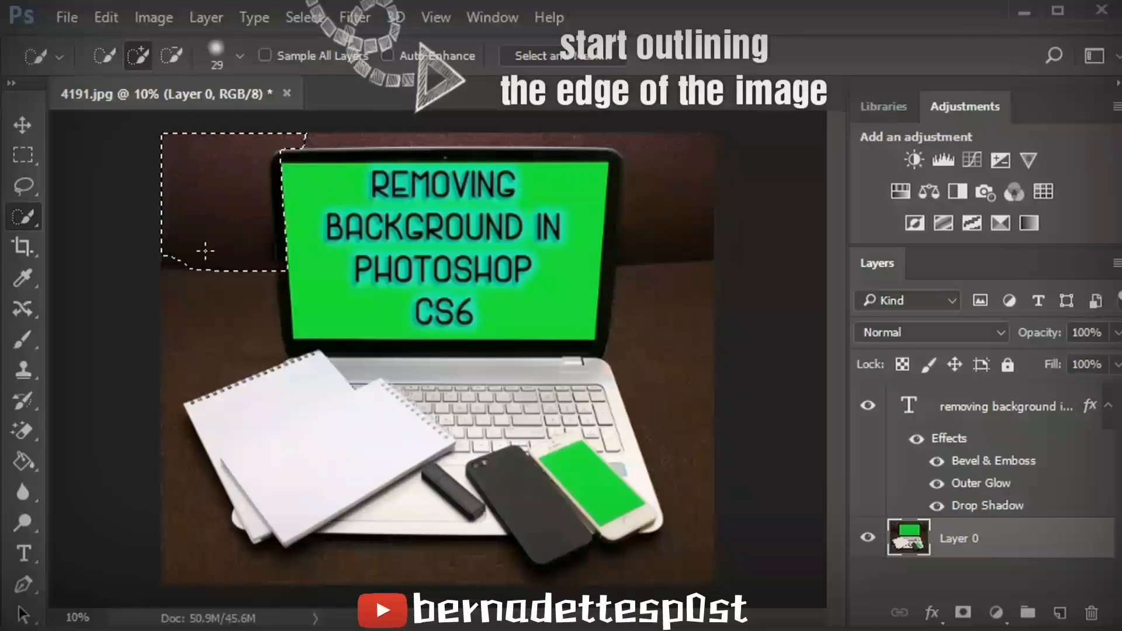
right_click(272, 204)
click(279, 210)
click(236, 62)
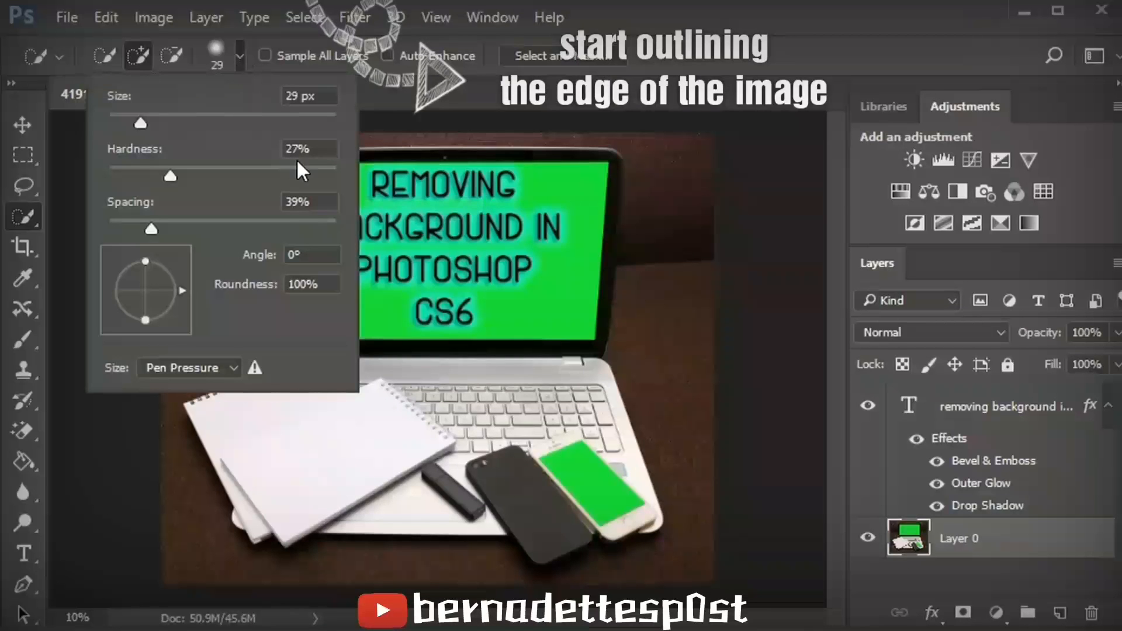
click(317, 170)
mouse_move(554, 141)
mouse_down()
mouse_move(633, 138)
mouse_move(622, 140)
mouse_move(636, 150)
mouse_move(629, 206)
mouse_up()
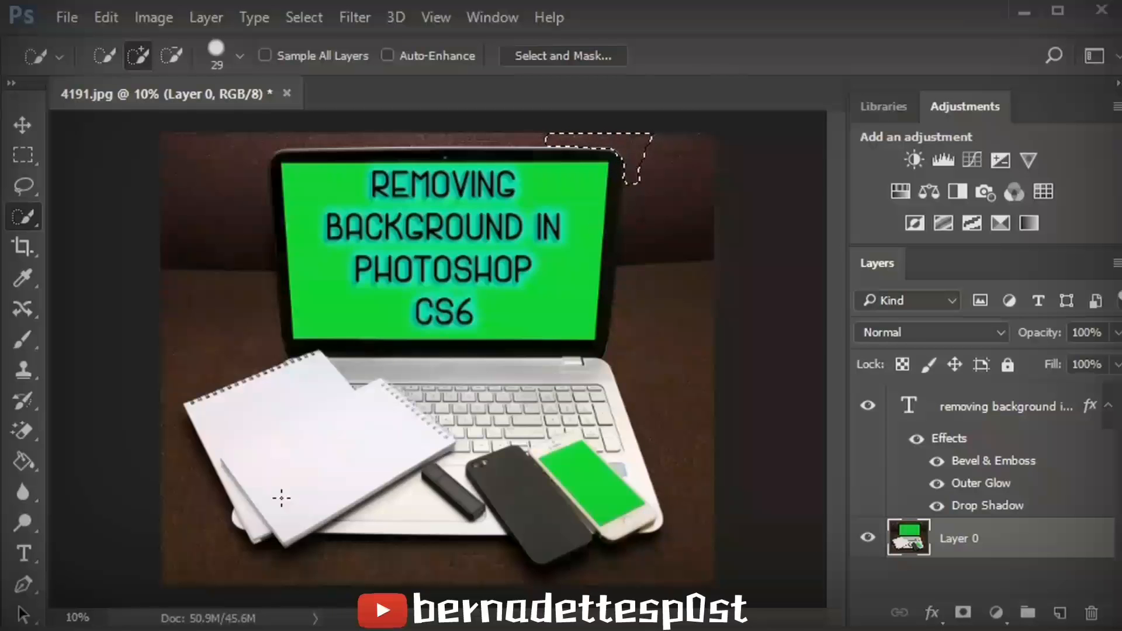
- Extend the background selection down the desk beside the laptop screen's right side
click(74, 618)
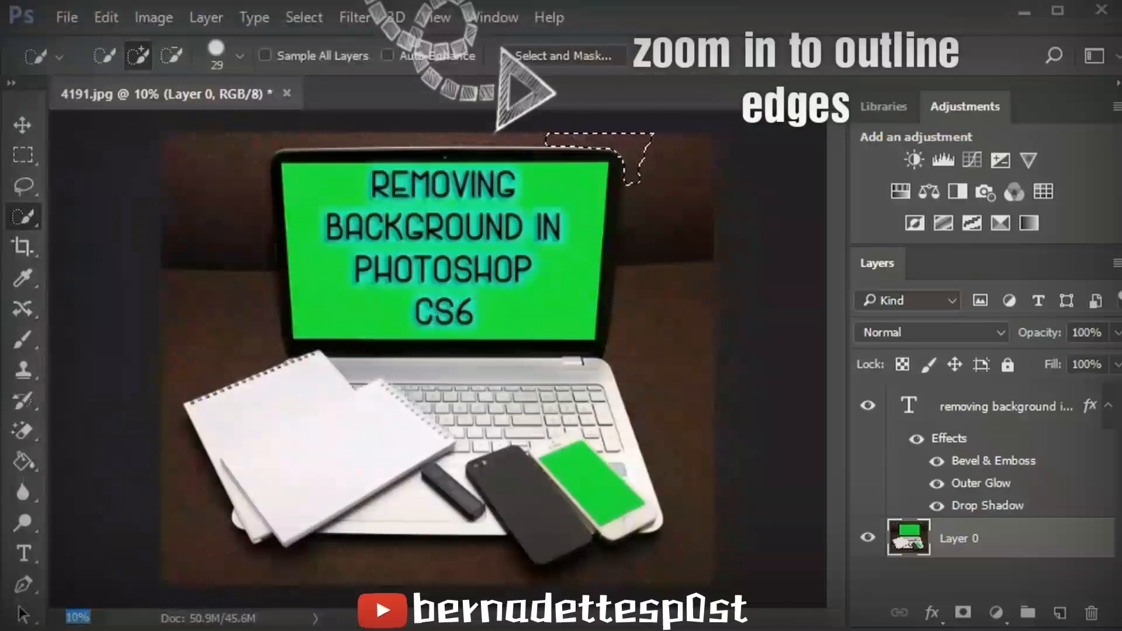
text(30)
key(Return)
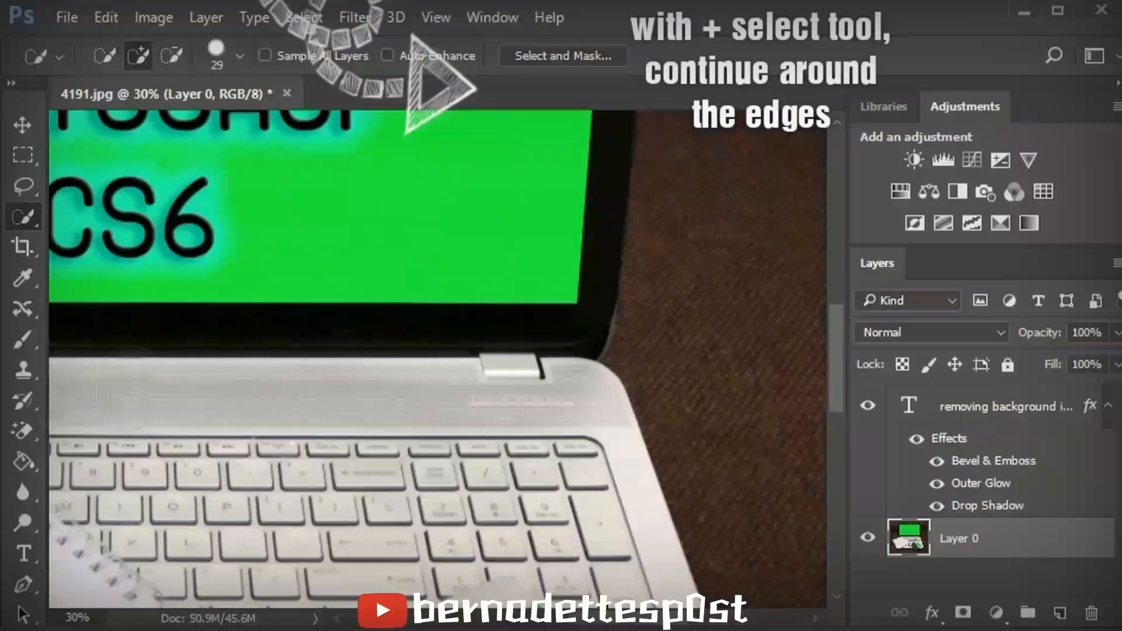
drag(838, 383, 820, 284)
drag(667, 284, 666, 358)
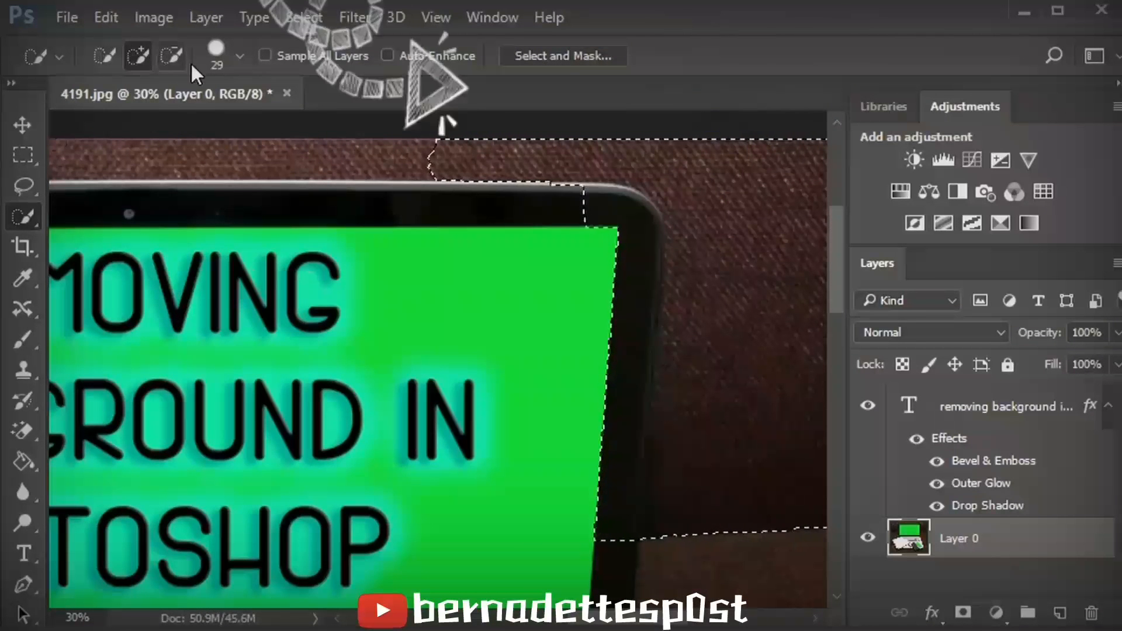
- Subtract the laptop's top-right bezel and corner from the background selection
click(173, 56)
drag(561, 194, 635, 204)
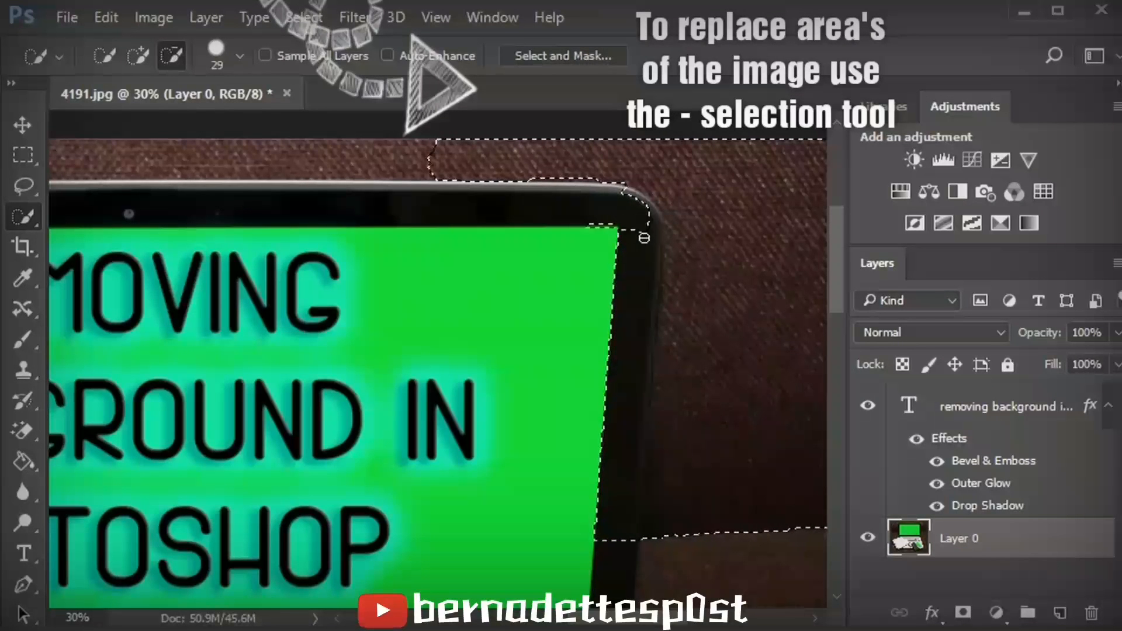
click(598, 224)
drag(628, 196, 634, 199)
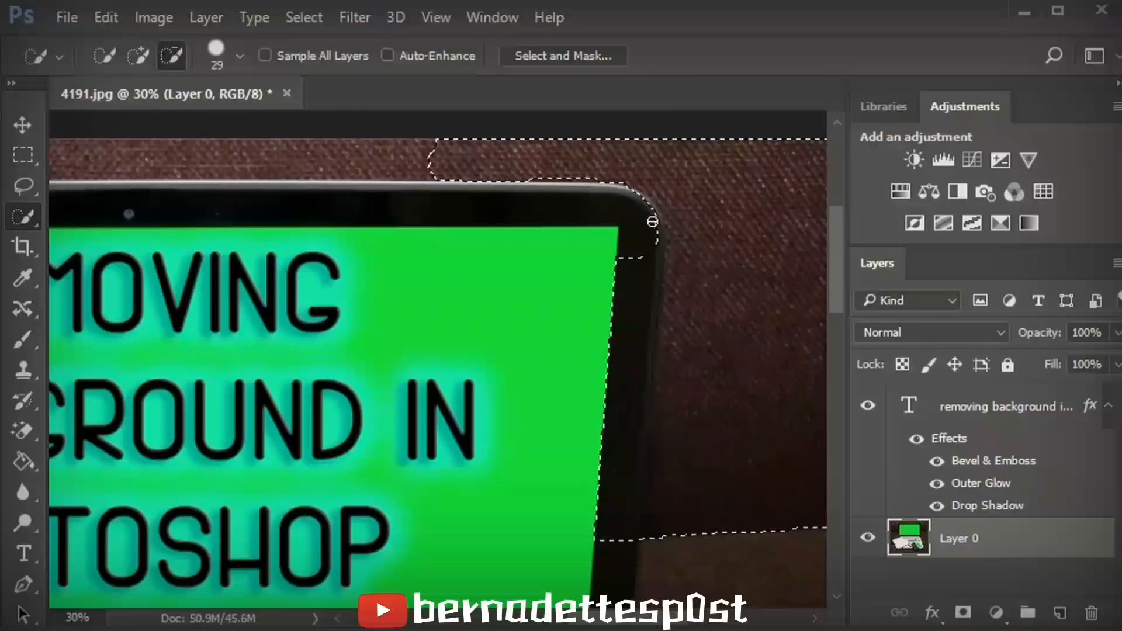
mouse_move(651, 220)
mouse_down()
mouse_move(655, 196)
mouse_move(656, 209)
mouse_up()
drag(649, 290, 624, 430)
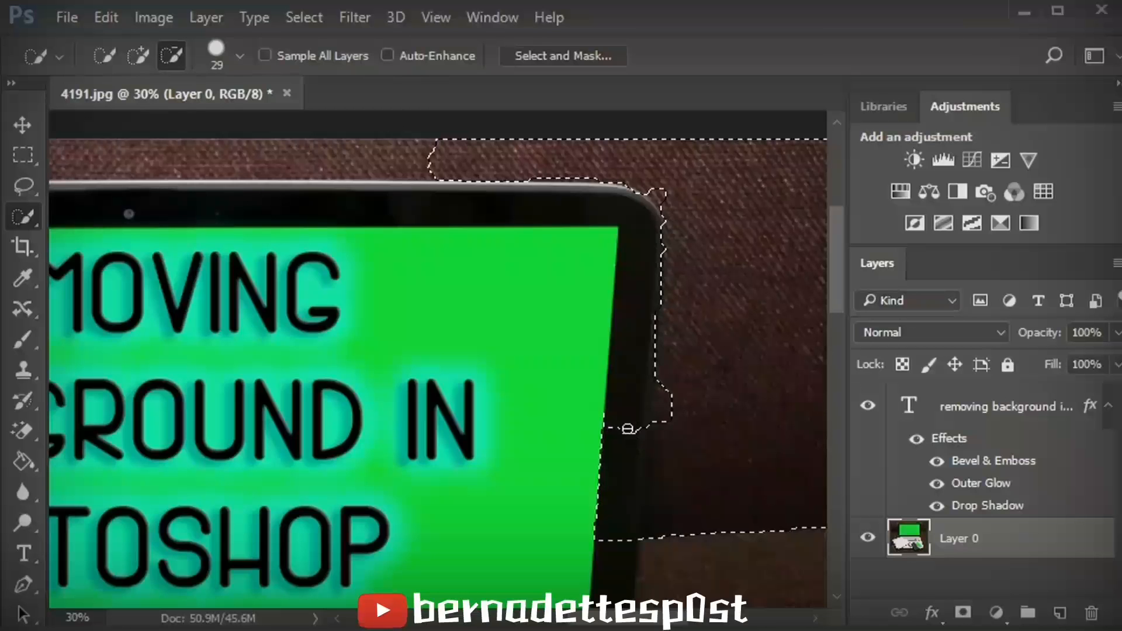
- Add the desk patch beside the bezel's lower right edge back into the selection
click(138, 55)
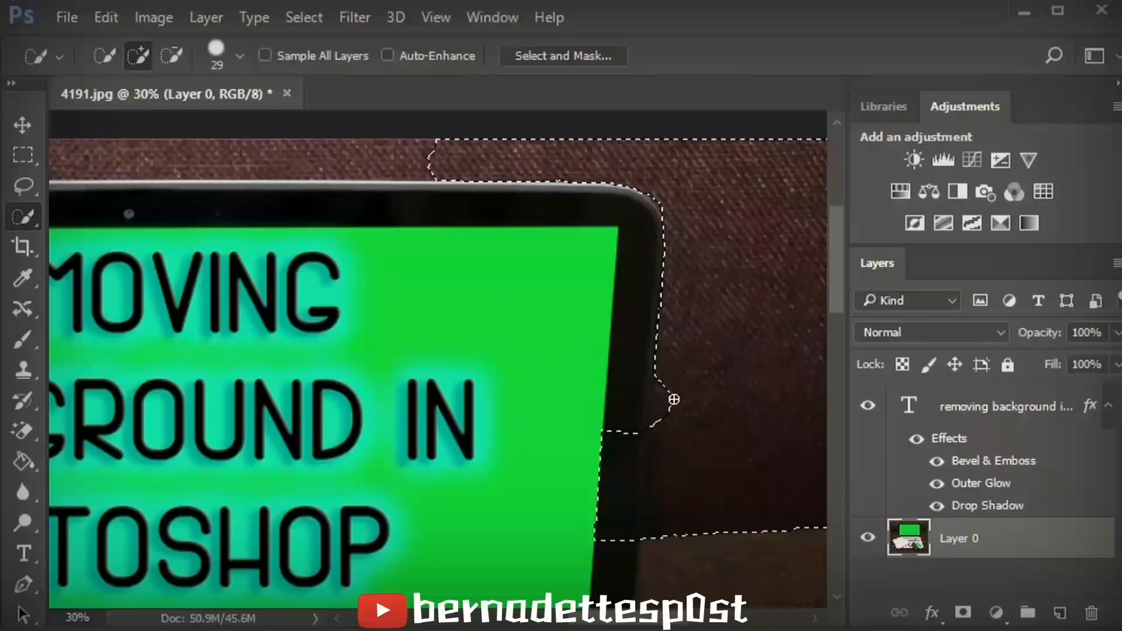
click(664, 429)
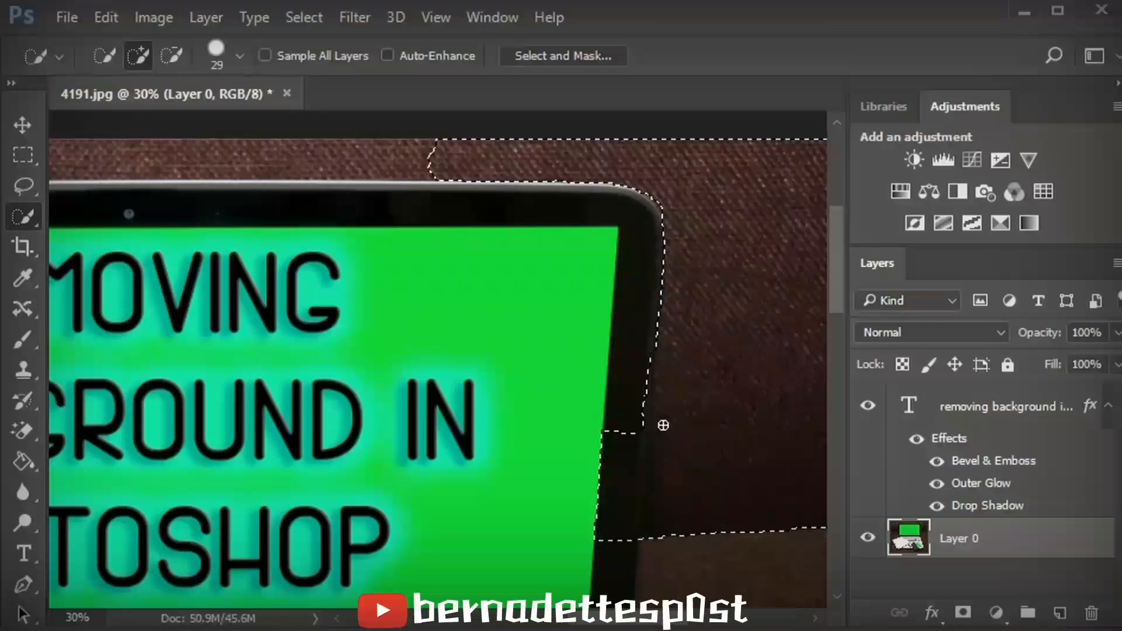
drag(836, 287, 833, 324)
- Trim the laptop bezel's right edge out of the selection with a series of small subtractive clicks
click(171, 55)
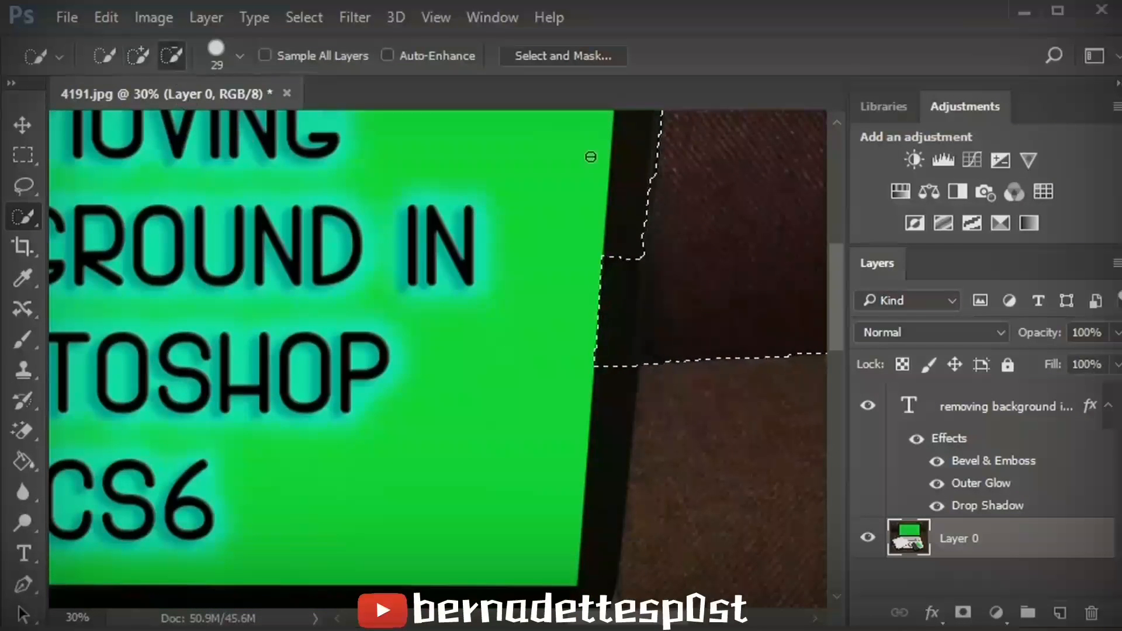
click(638, 215)
click(639, 228)
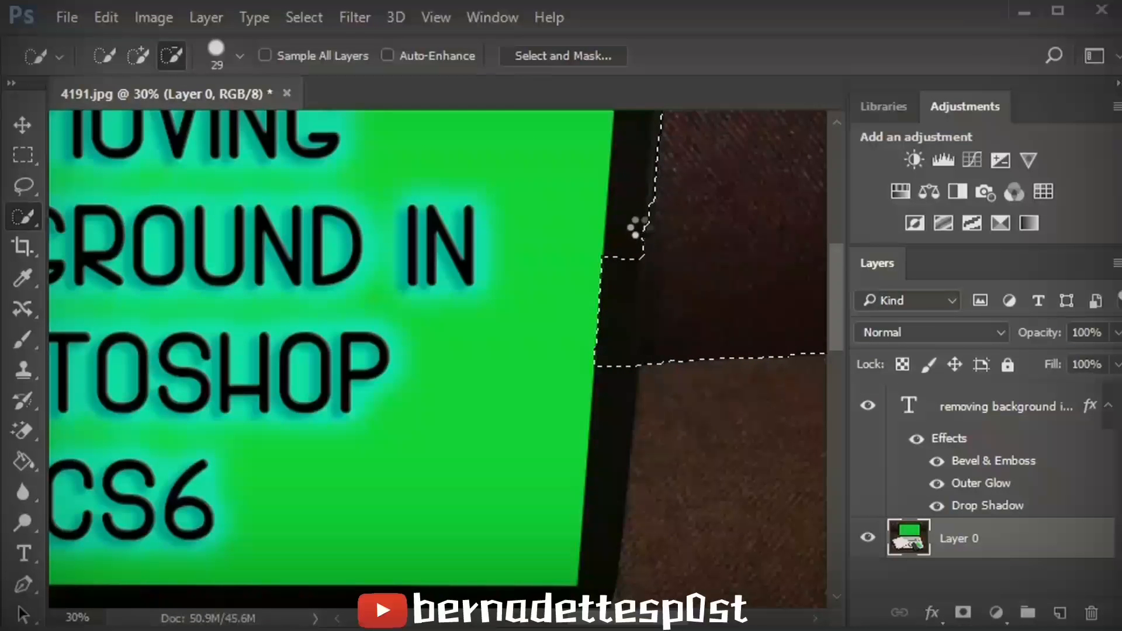
click(641, 239)
click(641, 244)
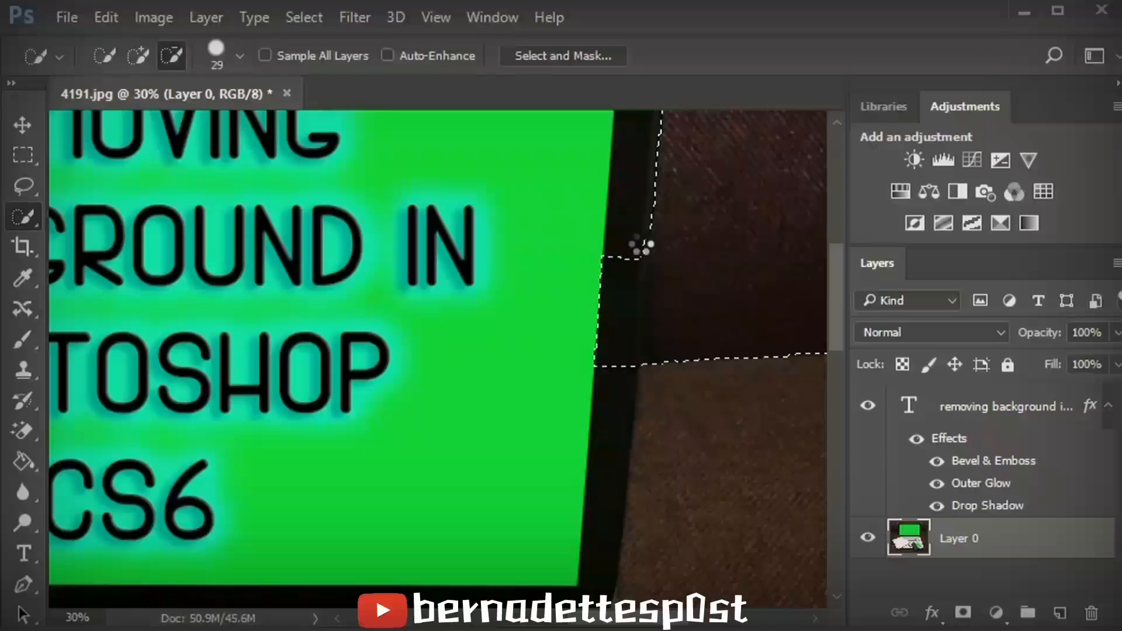
click(639, 248)
click(641, 259)
click(640, 275)
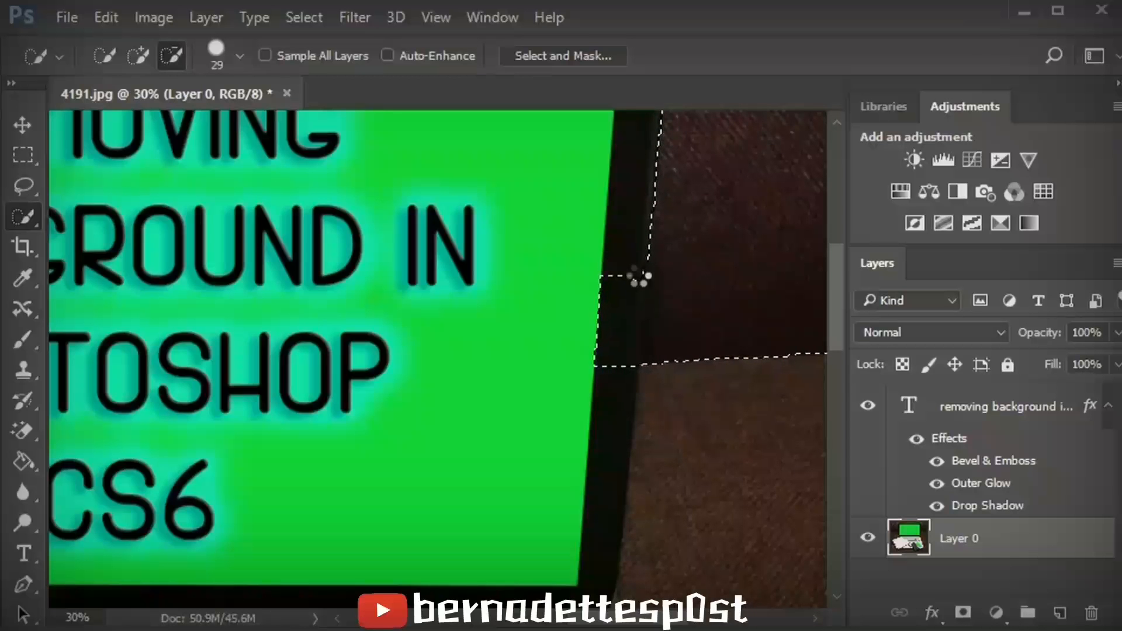
click(635, 285)
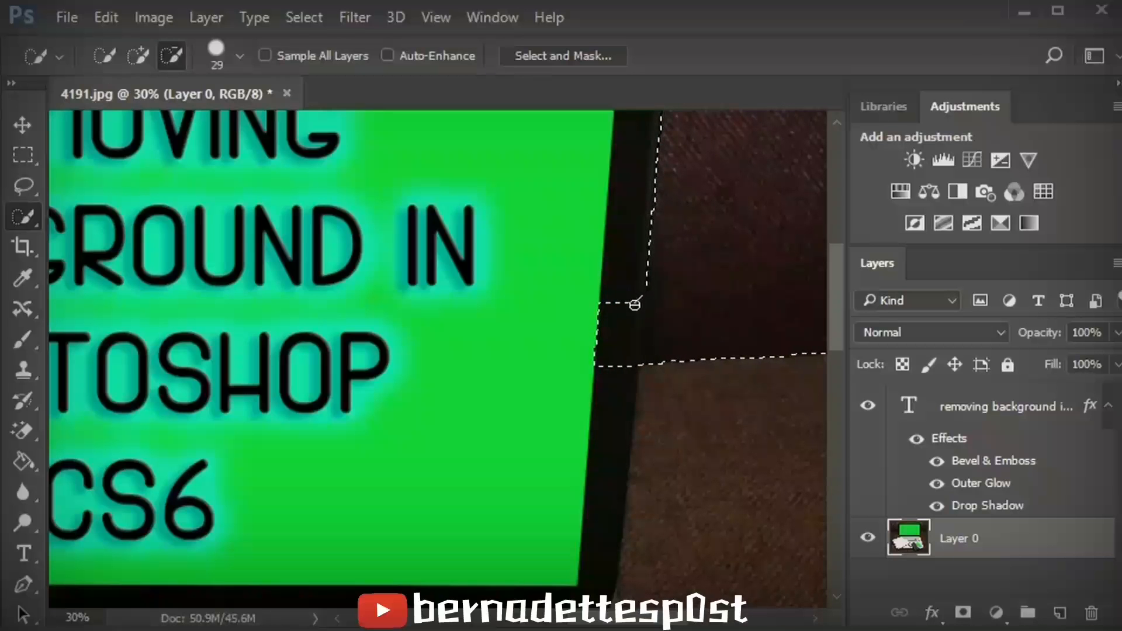
click(635, 310)
click(630, 326)
click(628, 343)
click(631, 354)
- Extend the selection down the desk along the laptop's right side to its base
scroll(833, 286, down, 3)
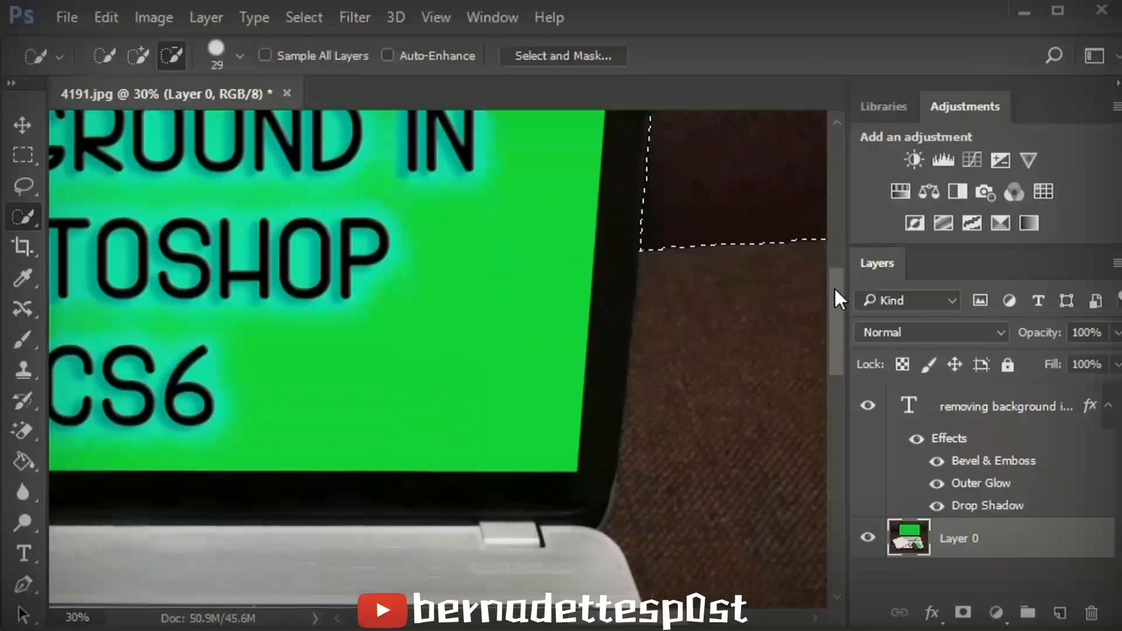
click(137, 54)
drag(639, 254, 631, 462)
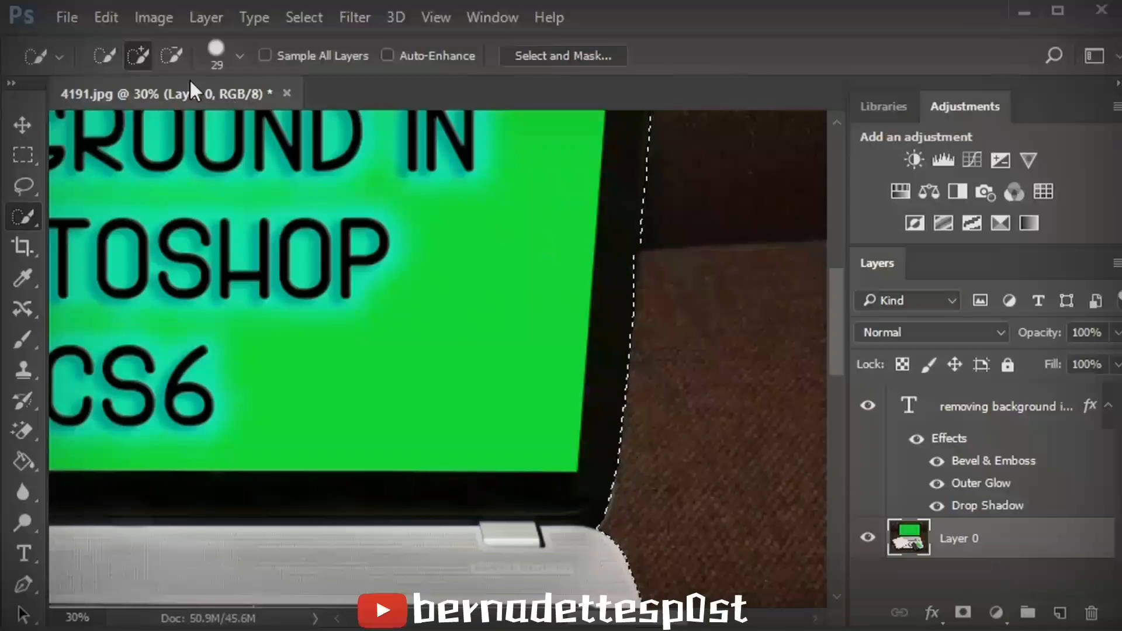
- Subtract a sliver of the laptop bezel from the selection
click(171, 56)
drag(632, 250, 633, 270)
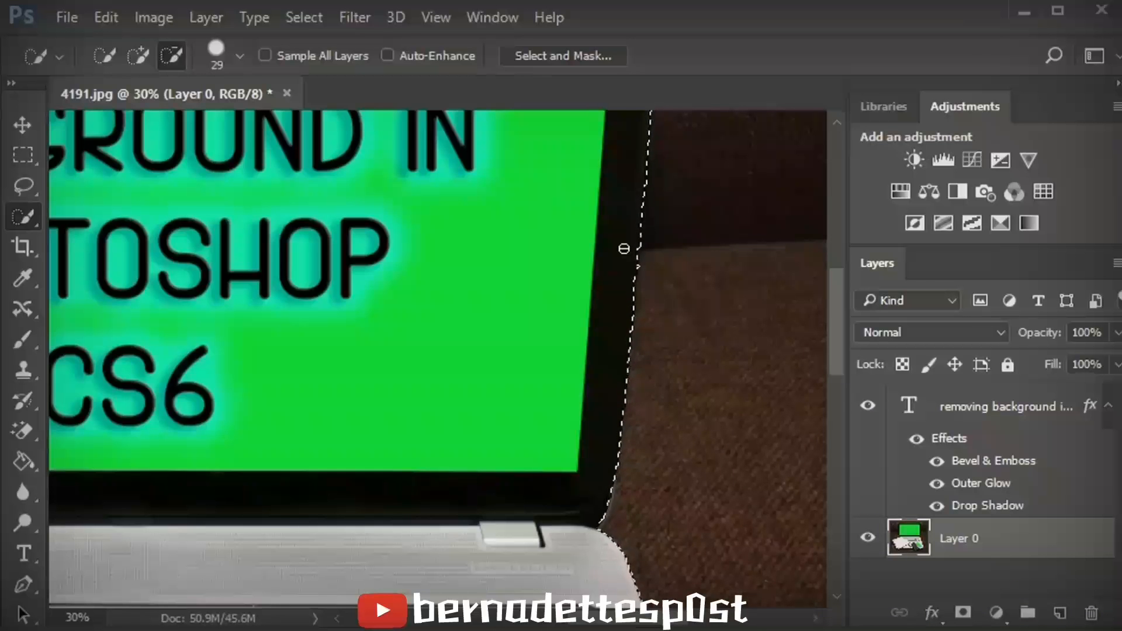
click(141, 59)
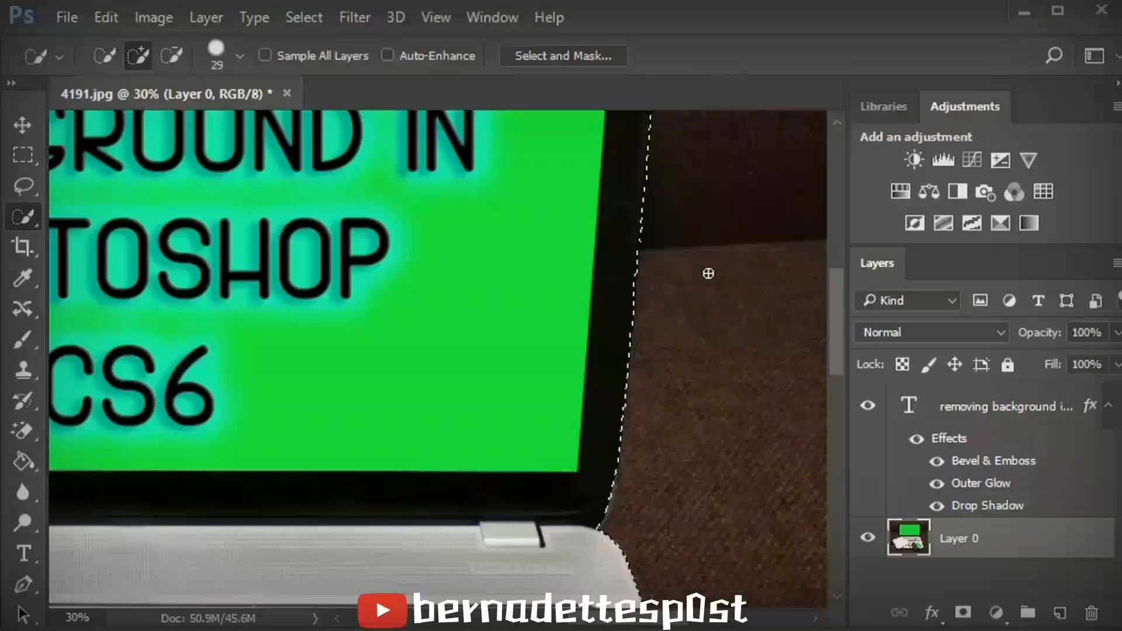
- Extend the selection over the desk to the right of the laptop base
drag(837, 328, 838, 415)
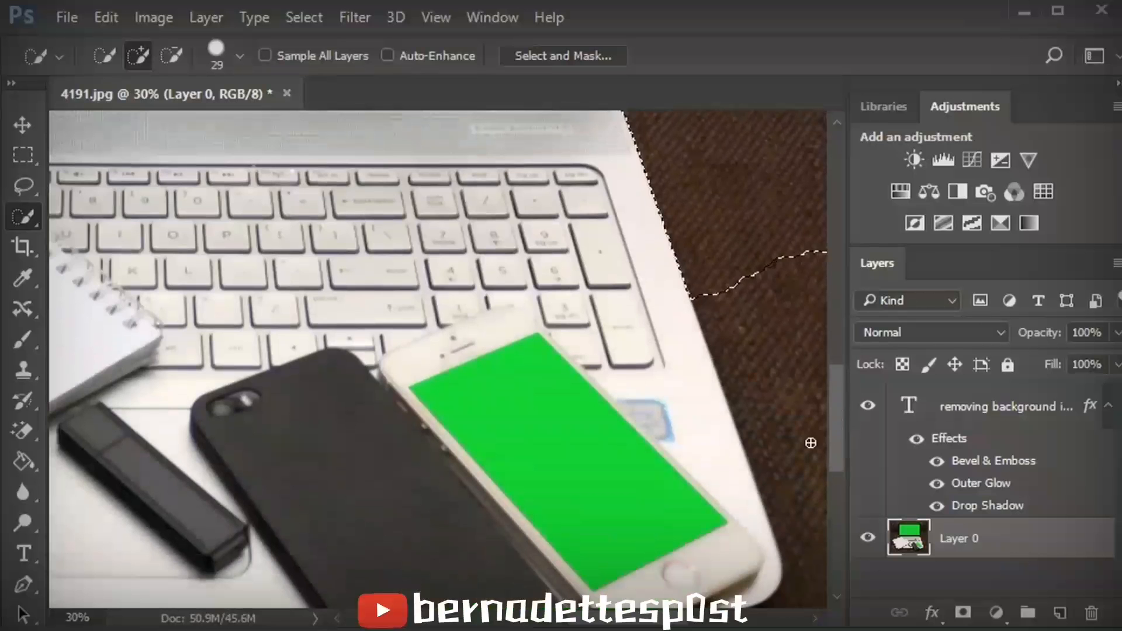
mouse_move(613, 620)
mouse_down()
mouse_move(677, 619)
mouse_move(667, 619)
mouse_up()
mouse_move(839, 422)
mouse_down()
mouse_move(837, 459)
mouse_move(837, 447)
mouse_up()
mouse_move(413, 158)
mouse_down()
mouse_move(450, 171)
mouse_move(507, 333)
mouse_move(514, 391)
mouse_up()
- Subtract the white phone's corner from the selection and add the desk below the phones
key(alt)
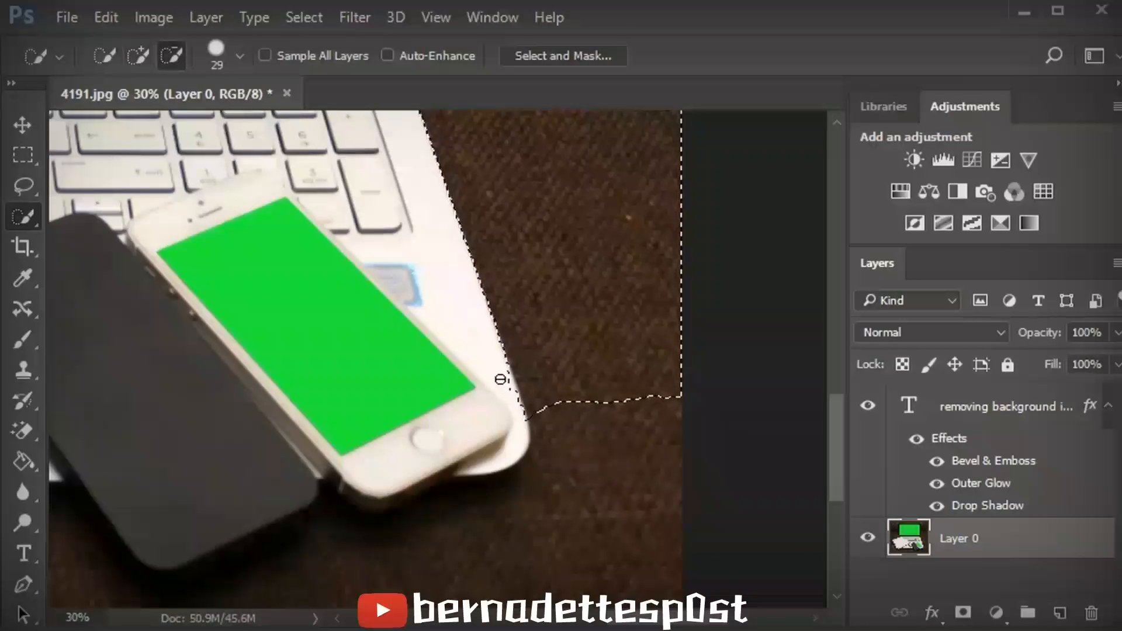
alt+click(510, 388)
alt+click(506, 403)
click(138, 55)
drag(543, 403, 543, 476)
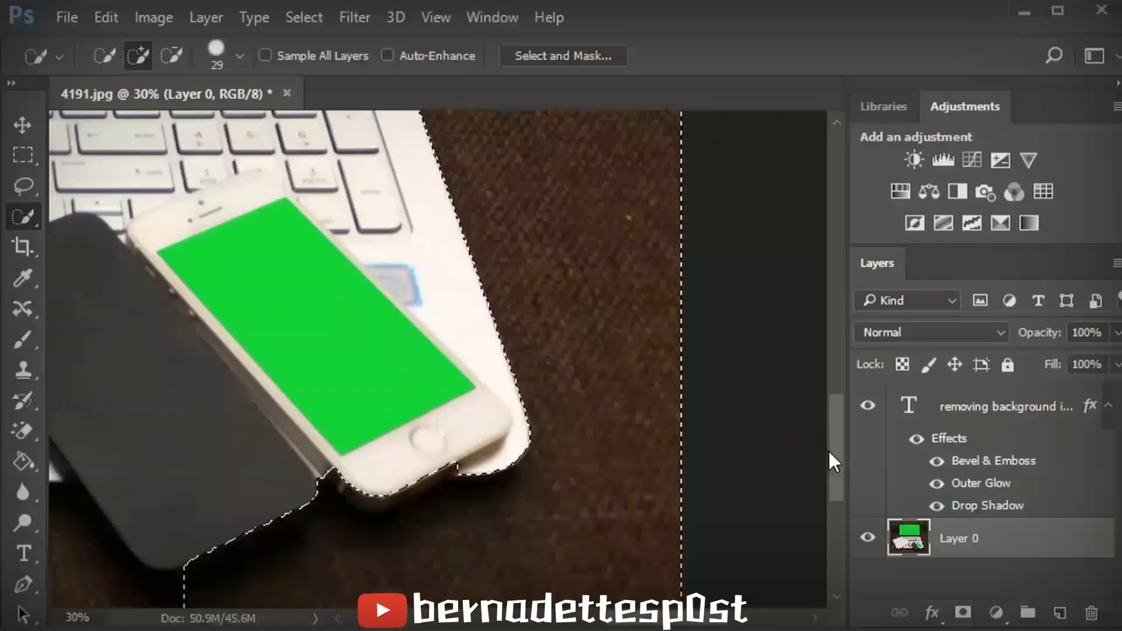
- Subtract the white phone's bottom edge and the area below the phones from the selection
scroll(834, 464, down, 3)
scroll(667, 608, left, 1)
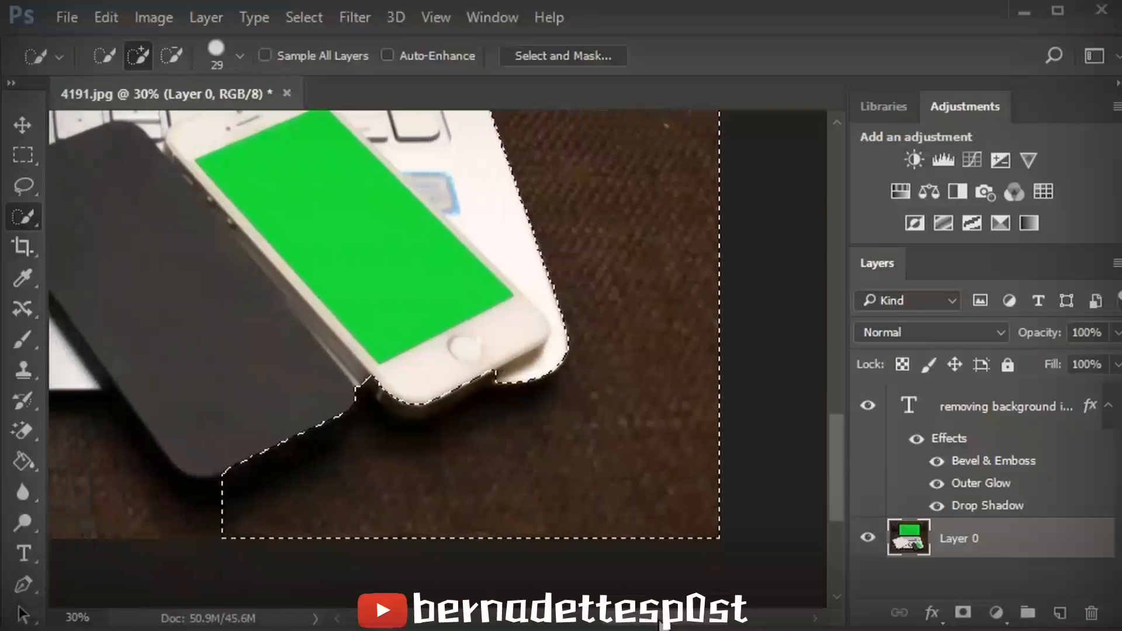
scroll(661, 623, left, 3)
click(172, 56)
drag(538, 375, 574, 384)
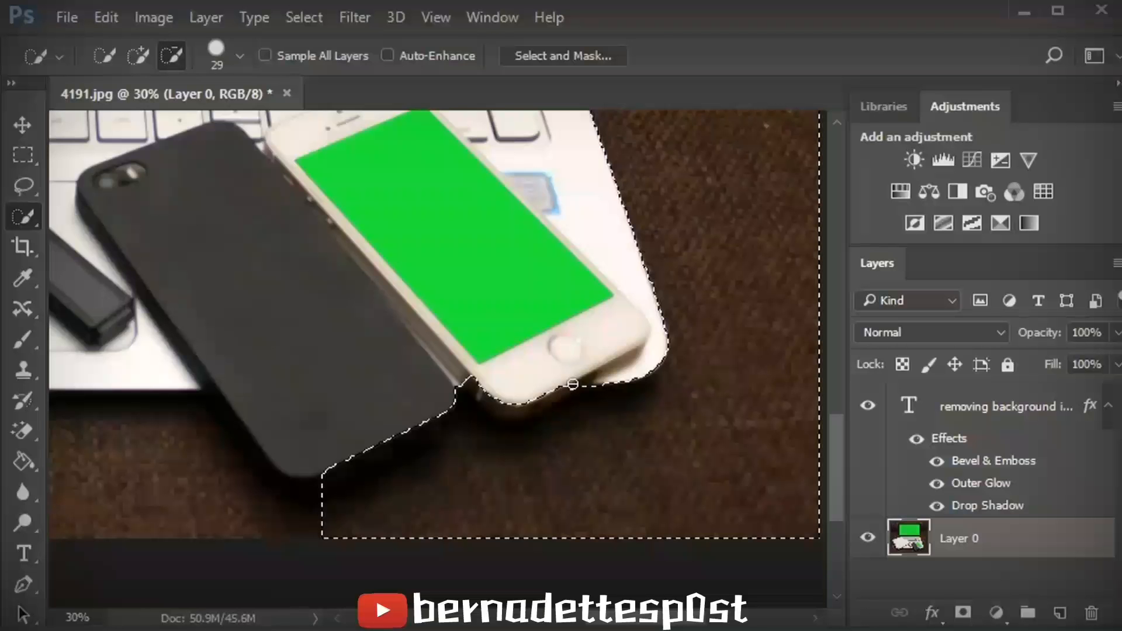
mouse_move(573, 383)
mouse_down()
mouse_move(494, 408)
mouse_move(479, 382)
mouse_move(529, 406)
mouse_move(568, 395)
mouse_move(561, 379)
mouse_move(480, 430)
mouse_move(445, 393)
mouse_move(440, 422)
mouse_move(328, 473)
mouse_up()
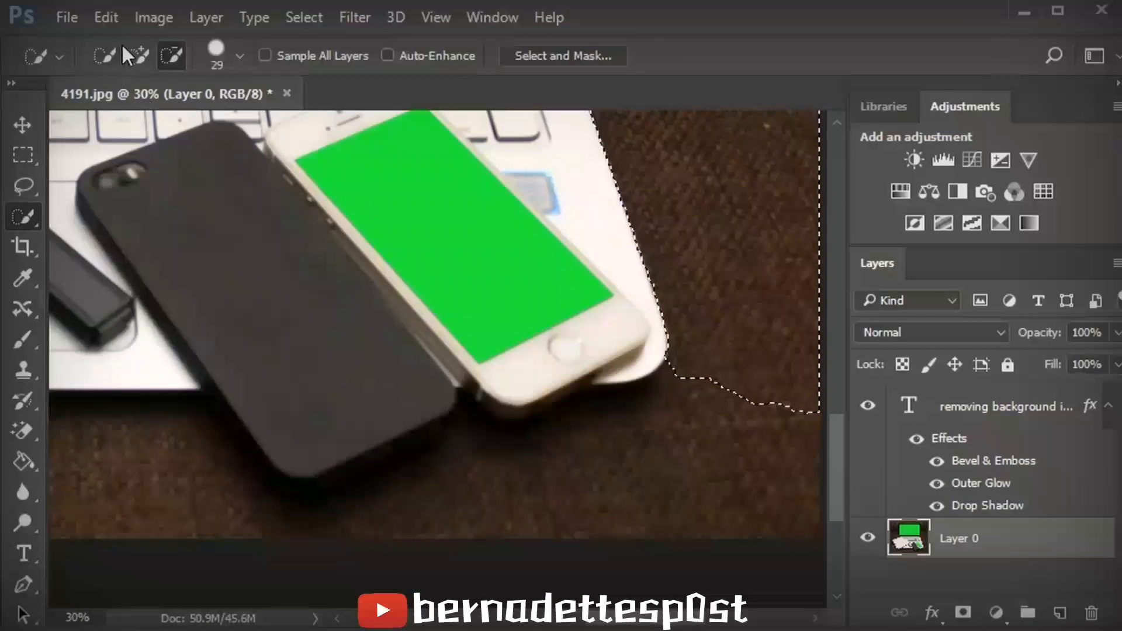
- Add the desk below the phones back into the selection and trim around the dark phone's edge
click(137, 56)
mouse_move(682, 388)
mouse_down()
mouse_move(596, 418)
mouse_move(430, 523)
mouse_move(396, 493)
mouse_move(376, 517)
mouse_up()
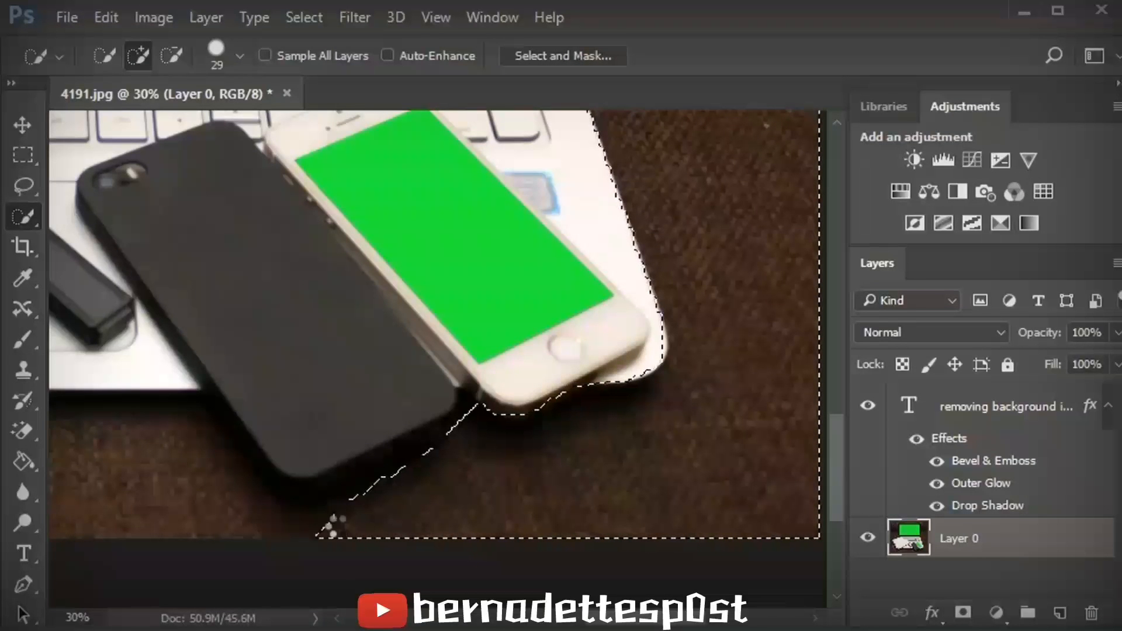
mouse_move(307, 517)
mouse_down()
mouse_move(364, 516)
mouse_move(359, 498)
mouse_move(410, 487)
mouse_up()
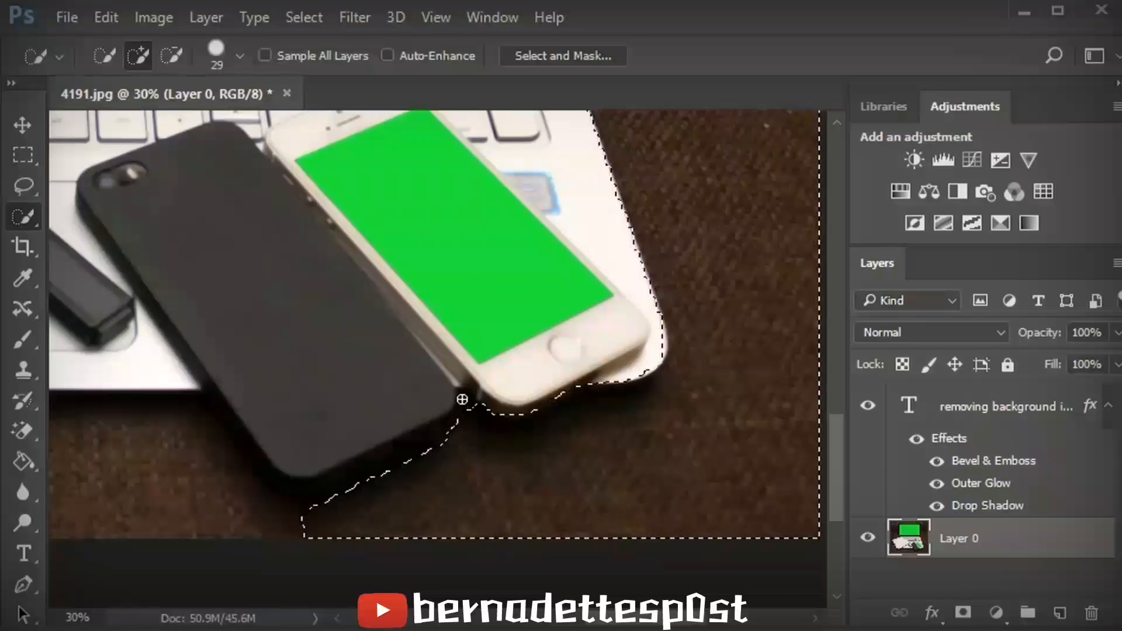
mouse_move(302, 516)
mouse_down()
mouse_move(267, 515)
mouse_move(240, 467)
mouse_move(240, 478)
mouse_move(186, 426)
mouse_up()
click(175, 57)
mouse_move(220, 393)
mouse_down()
mouse_move(259, 449)
mouse_move(244, 434)
mouse_move(263, 461)
mouse_up()
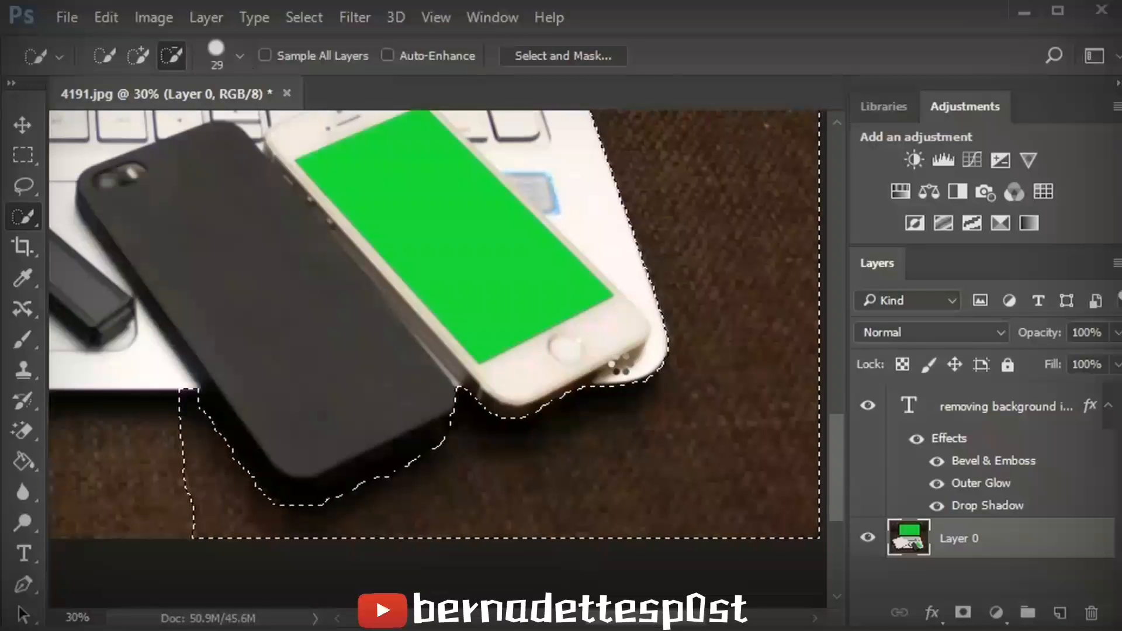
- Extend the selection across the desk below the laptop's front edge
drag(681, 617, 654, 620)
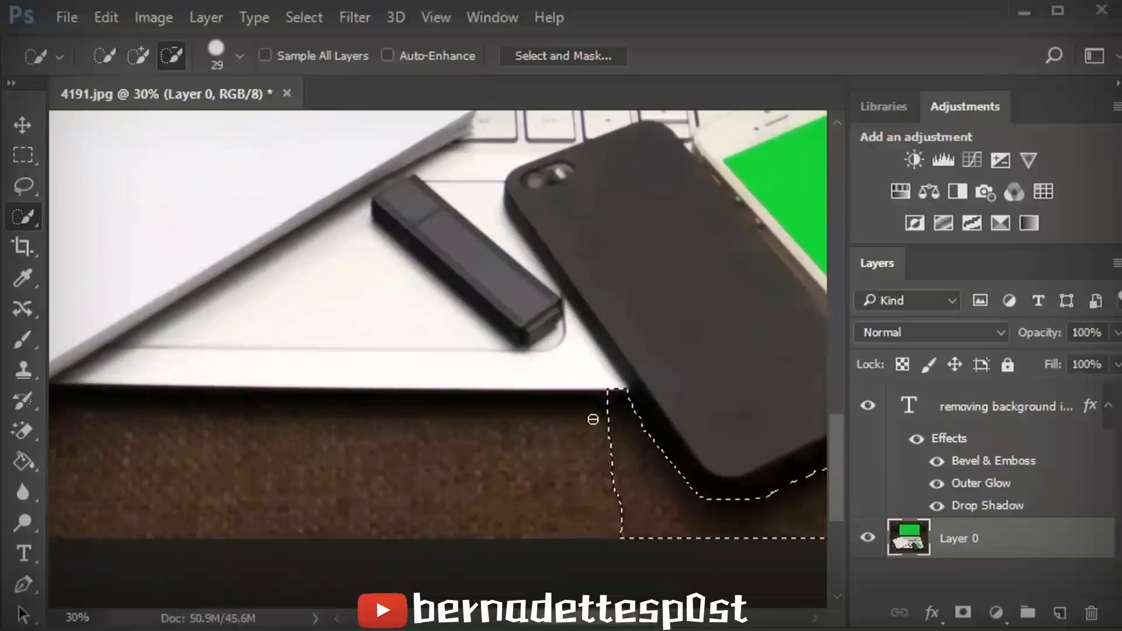
click(138, 56)
mouse_move(611, 430)
mouse_down()
mouse_move(477, 407)
mouse_move(390, 426)
mouse_move(379, 397)
mouse_move(274, 413)
mouse_up()
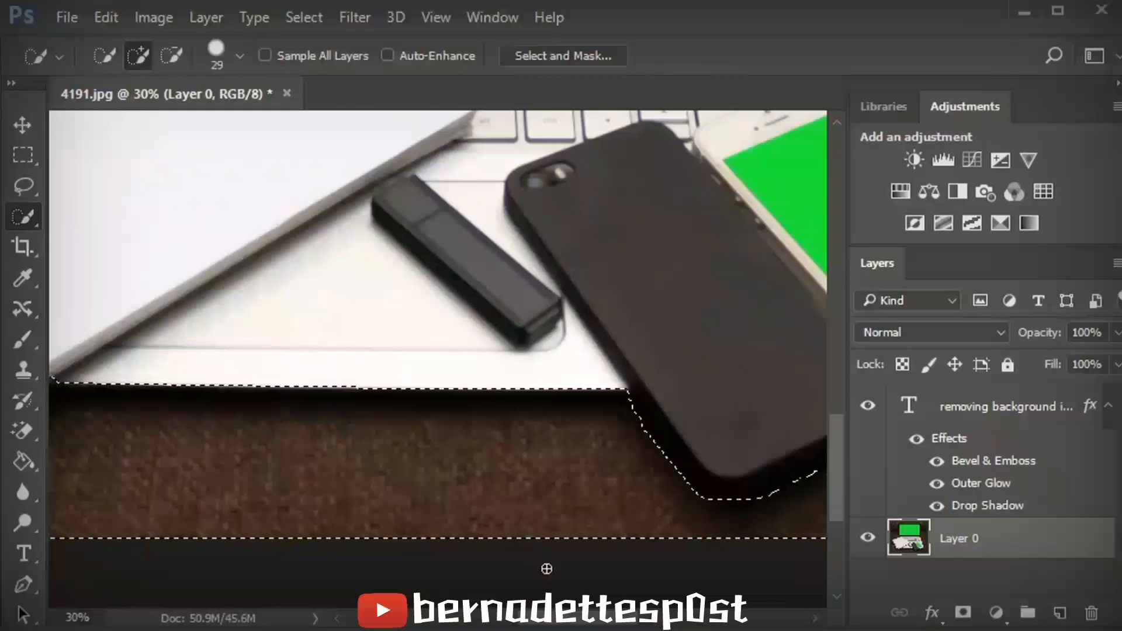
- Subtract a bit of the laptop's front corner from the selection
drag(548, 618, 516, 618)
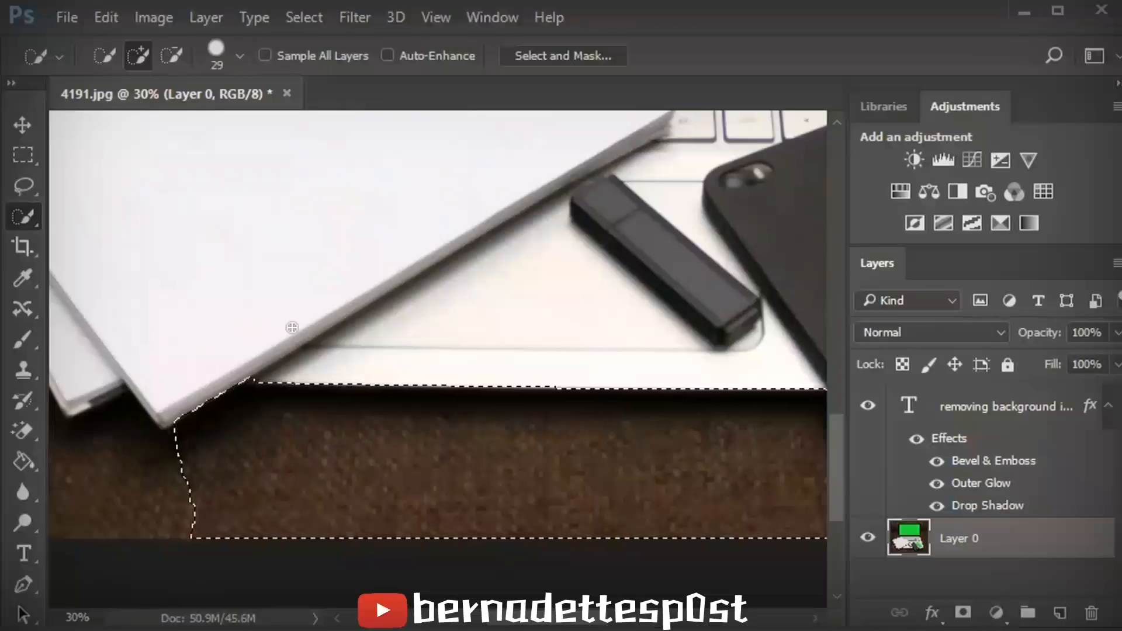
click(172, 55)
click(253, 374)
- Add the desk around the stacked notebooks' corner to the selection
drag(518, 621, 452, 621)
click(138, 56)
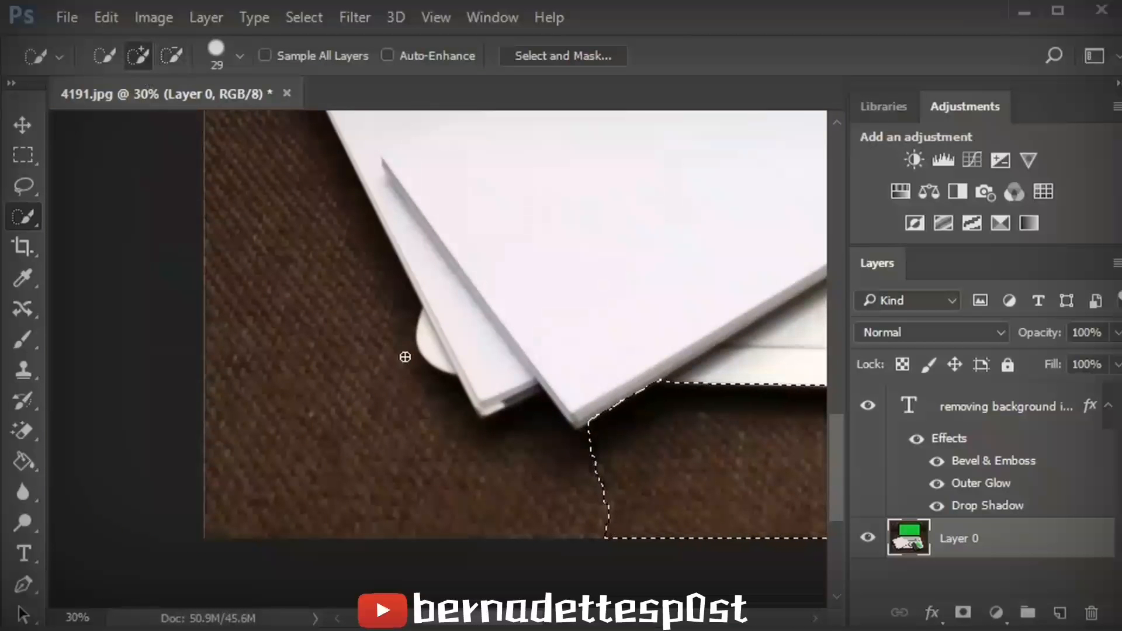
click(579, 441)
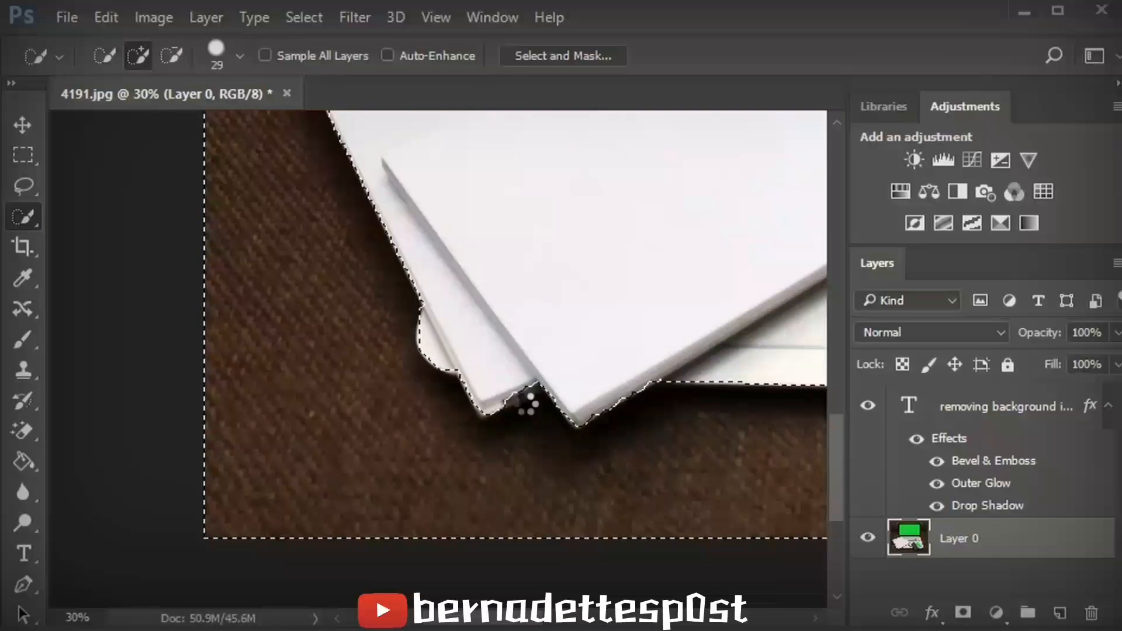
click(171, 57)
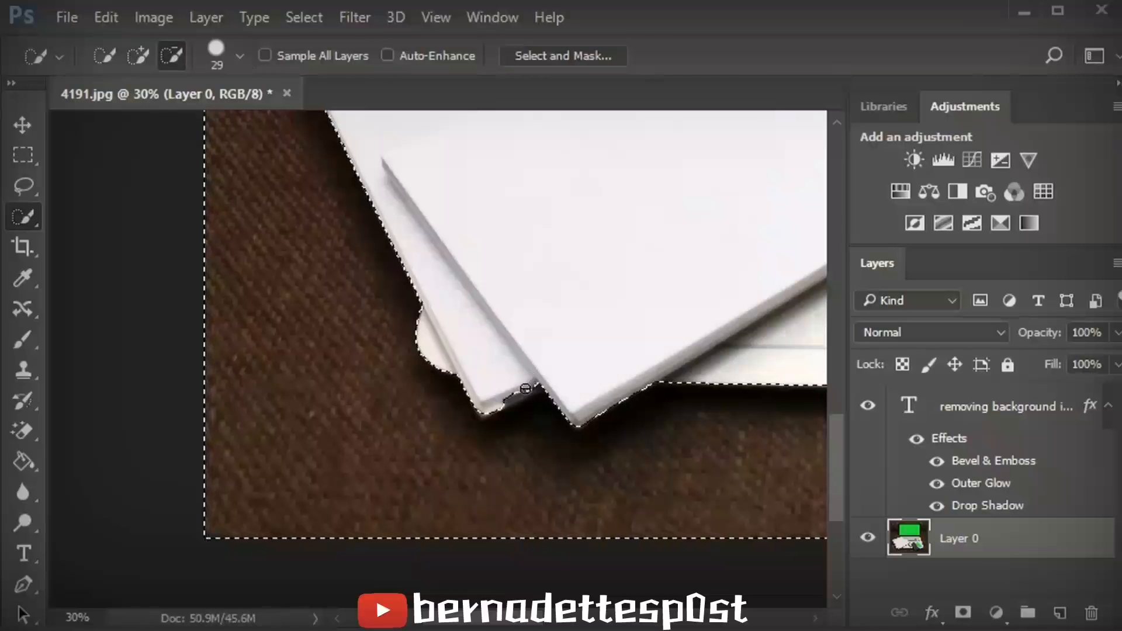
- Trim the selection at the notebooks' lower corner and add the desk above the spiral notebook beside the laptop
click(507, 392)
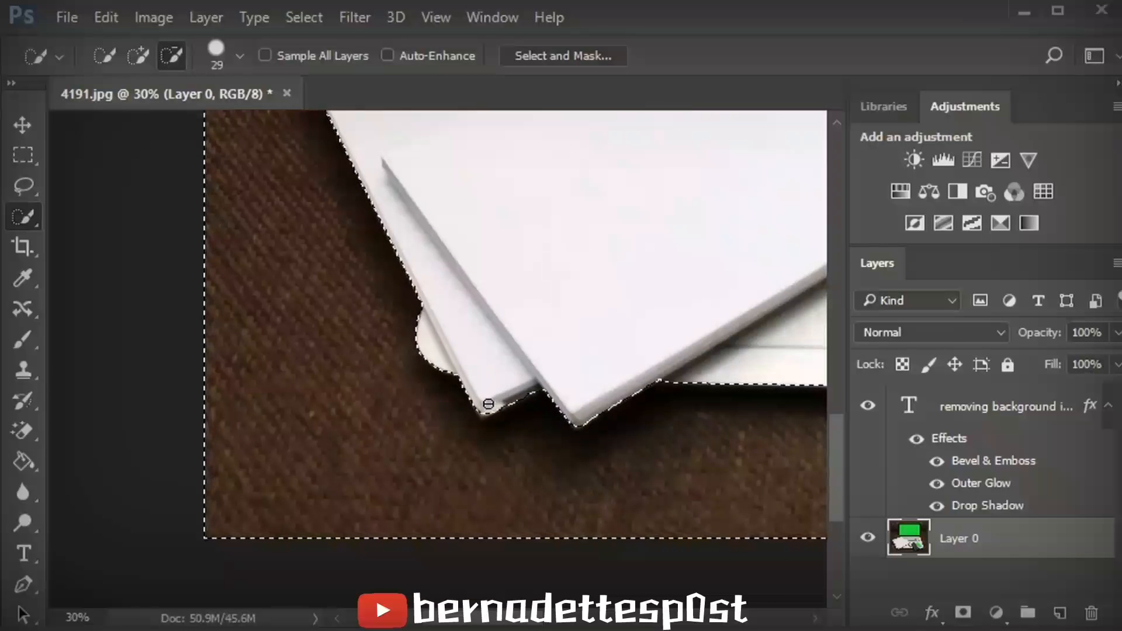
drag(487, 411, 517, 396)
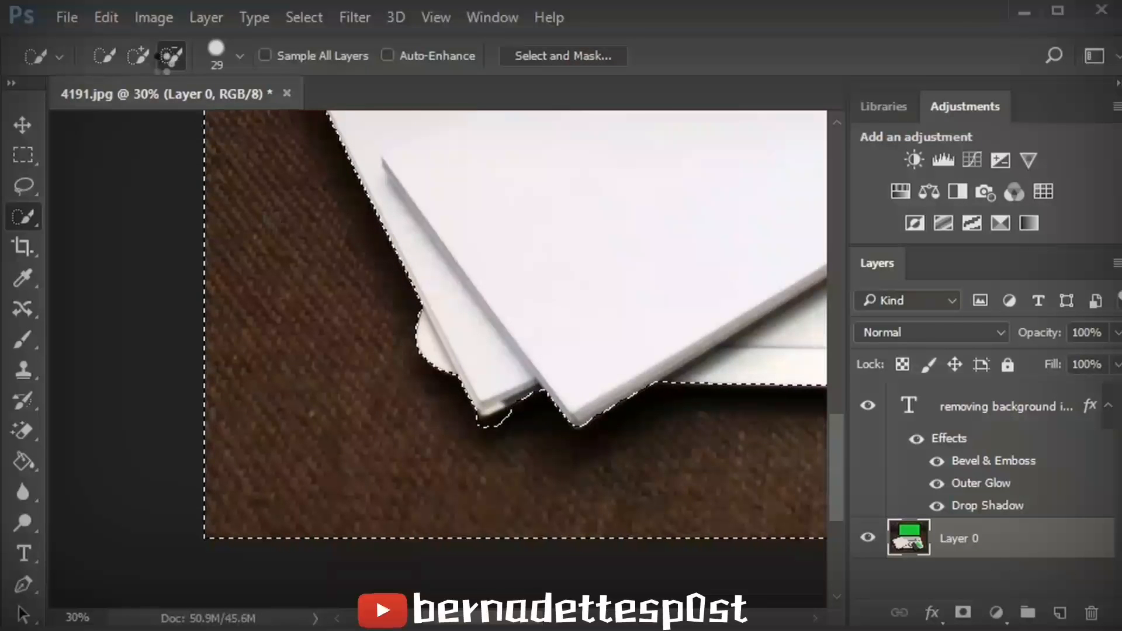
click(138, 57)
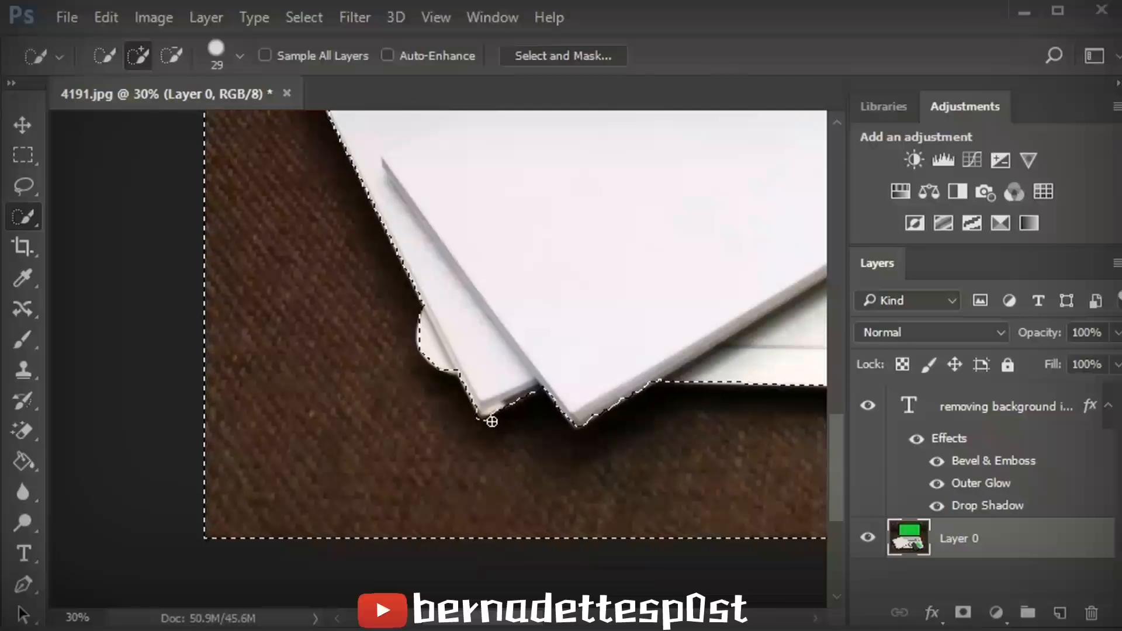
drag(836, 464, 829, 355)
mouse_move(261, 514)
mouse_down()
mouse_move(237, 501)
mouse_move(306, 495)
mouse_move(320, 451)
mouse_move(369, 455)
mouse_move(360, 462)
mouse_move(528, 392)
mouse_up()
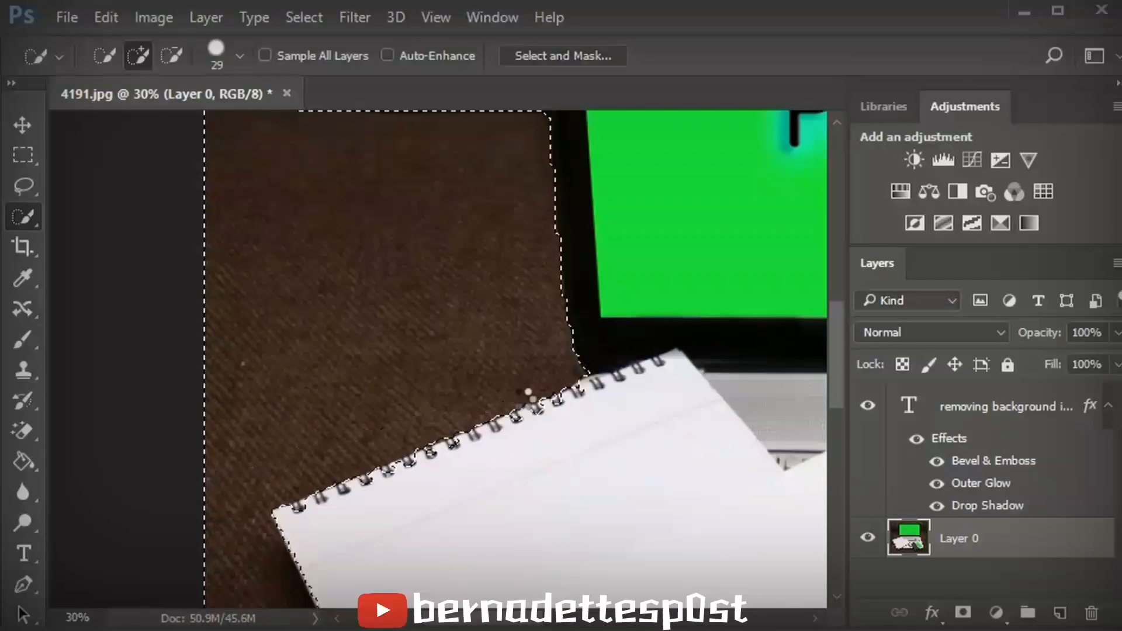
- Subtract the spiral notebook's edge from the selection and extend it up the desk left of the laptop screen
click(171, 56)
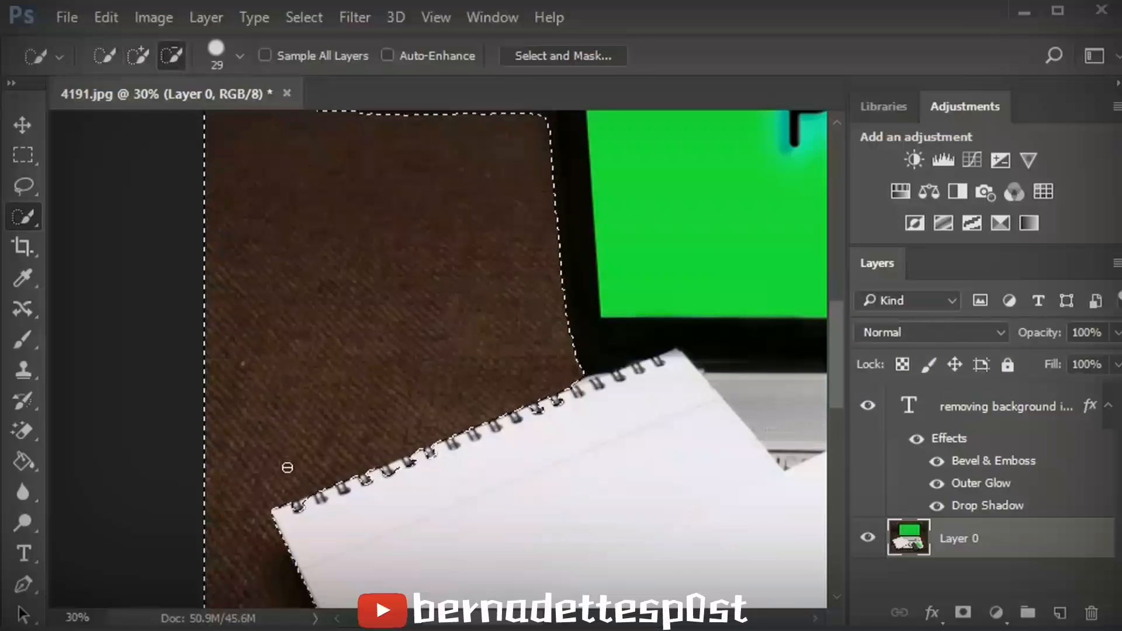
drag(298, 513, 335, 507)
drag(834, 377, 824, 279)
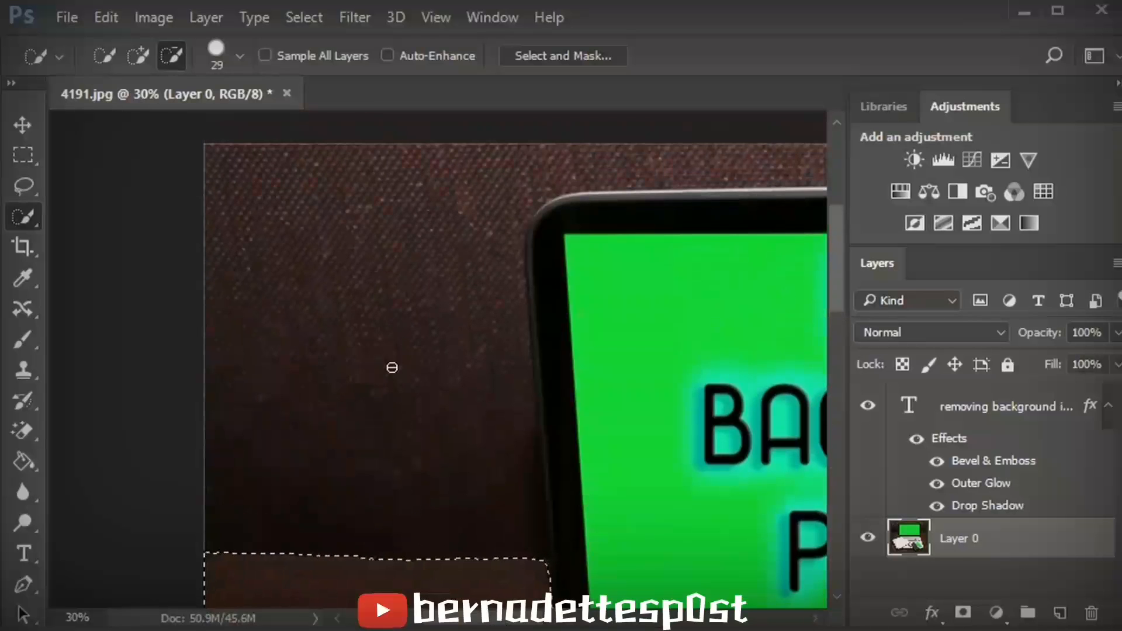
click(135, 62)
drag(534, 555, 536, 515)
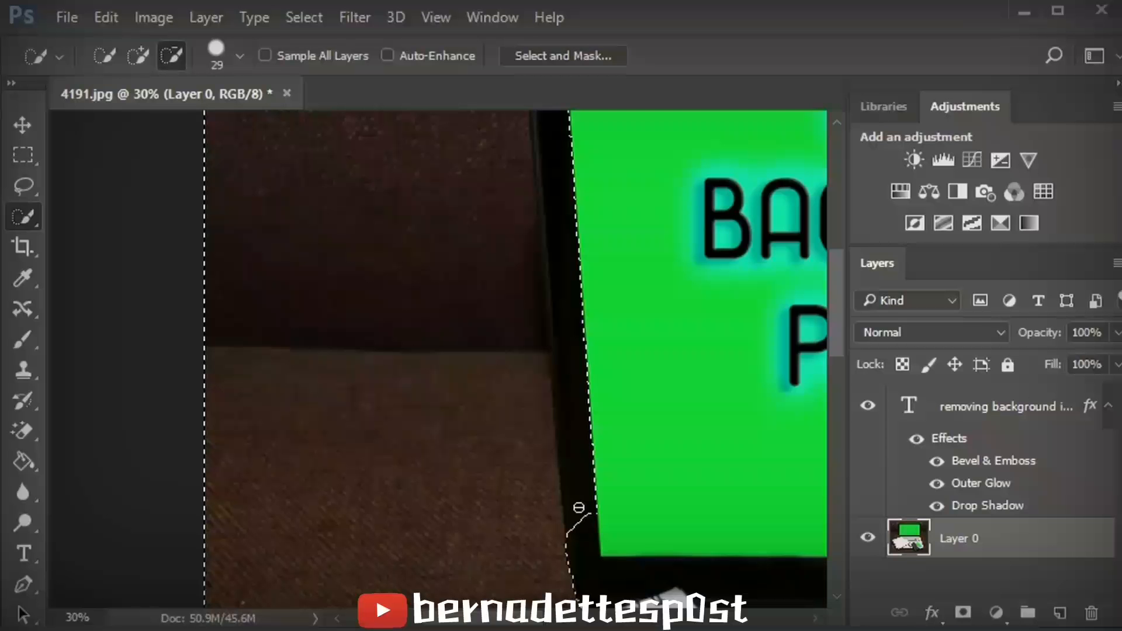
- Subtract the laptop's dark left bezel edge from the selection
mouse_move(579, 507)
mouse_down()
mouse_move(598, 483)
mouse_move(600, 507)
mouse_move(583, 432)
mouse_up()
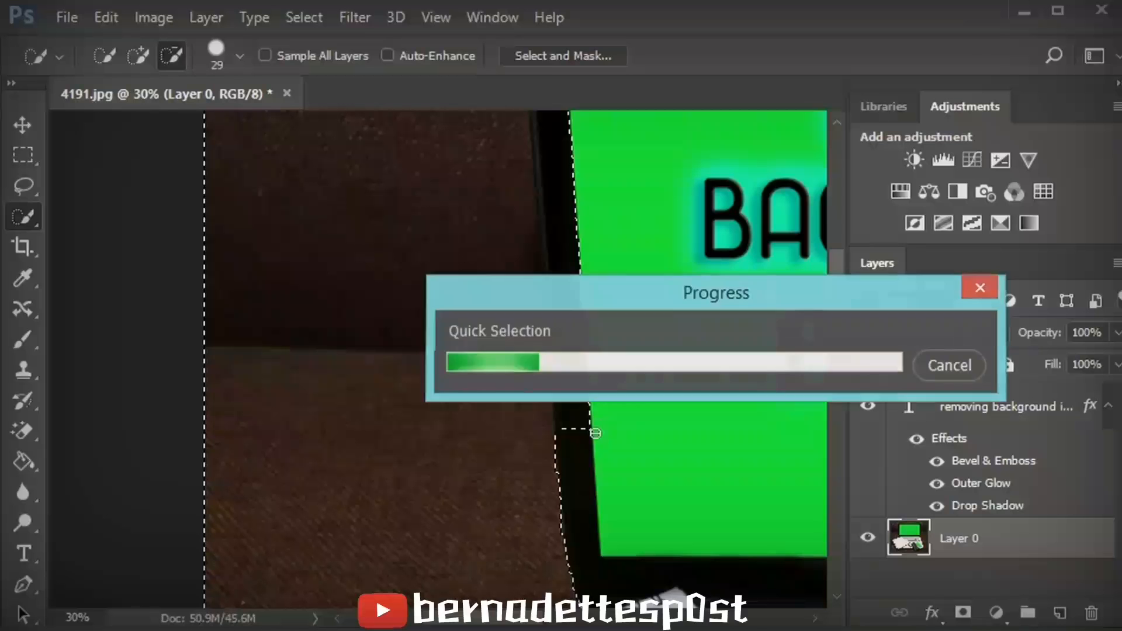
mouse_move(596, 431)
mouse_down()
mouse_move(566, 313)
mouse_move(564, 341)
mouse_up()
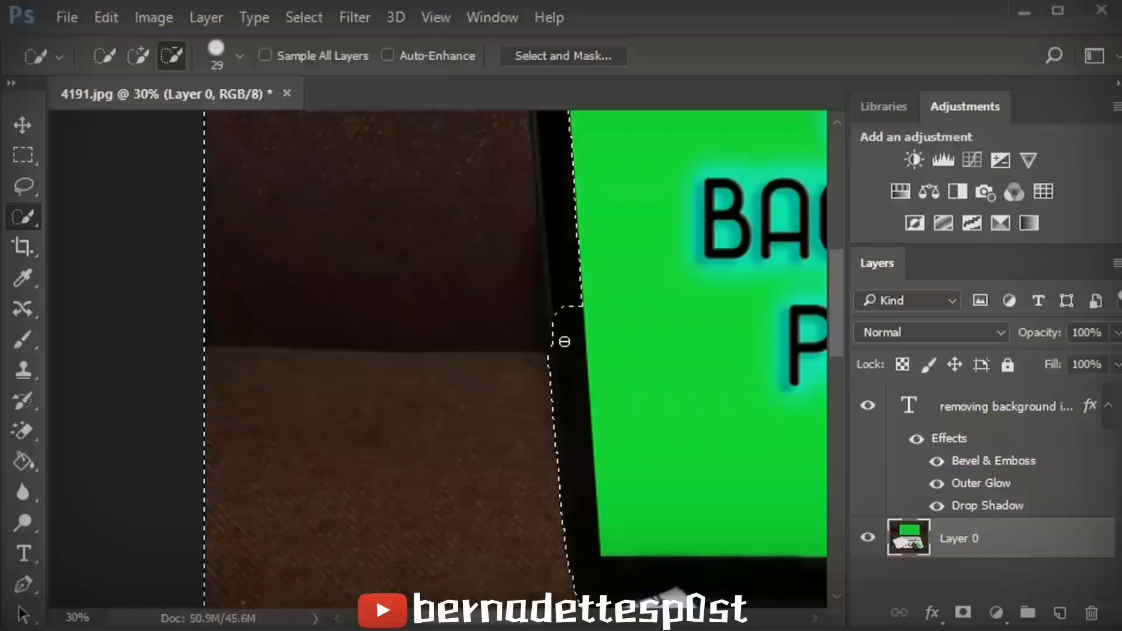
drag(565, 341, 558, 292)
- Continue subtracting the laptop's left bezel higher up from the selection
scroll(833, 279, up, 1)
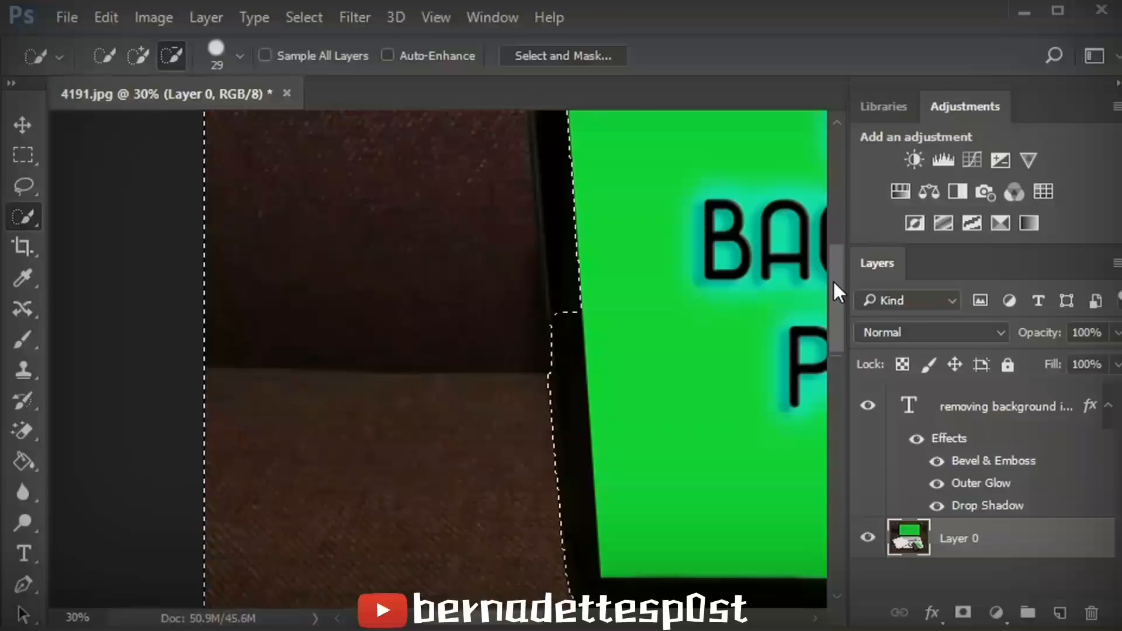
scroll(833, 280, up, 5)
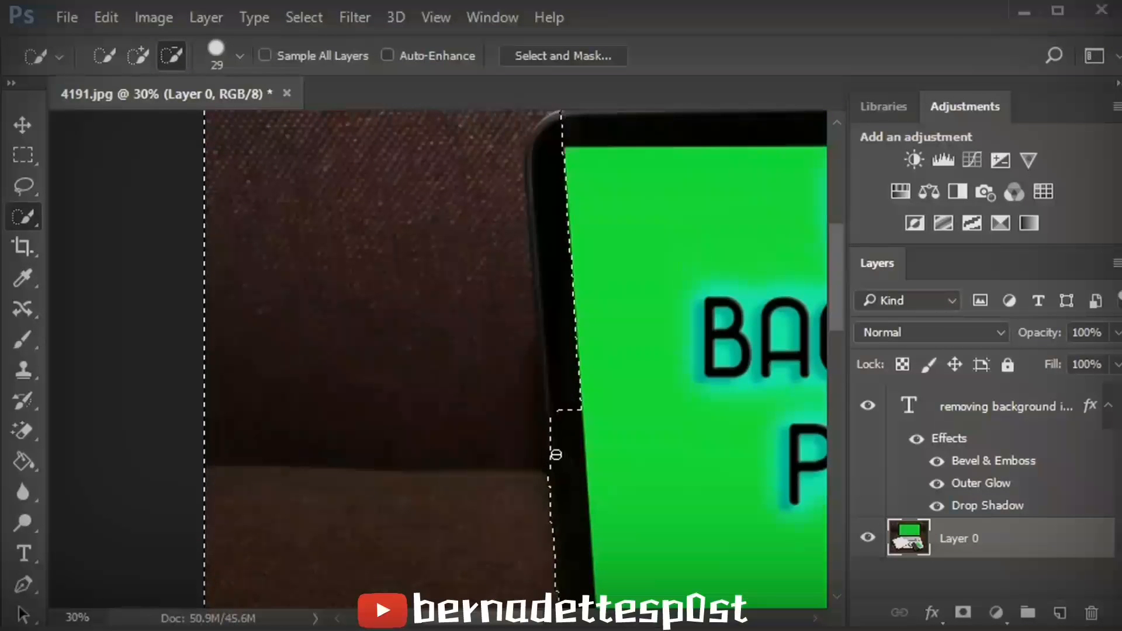
click(558, 451)
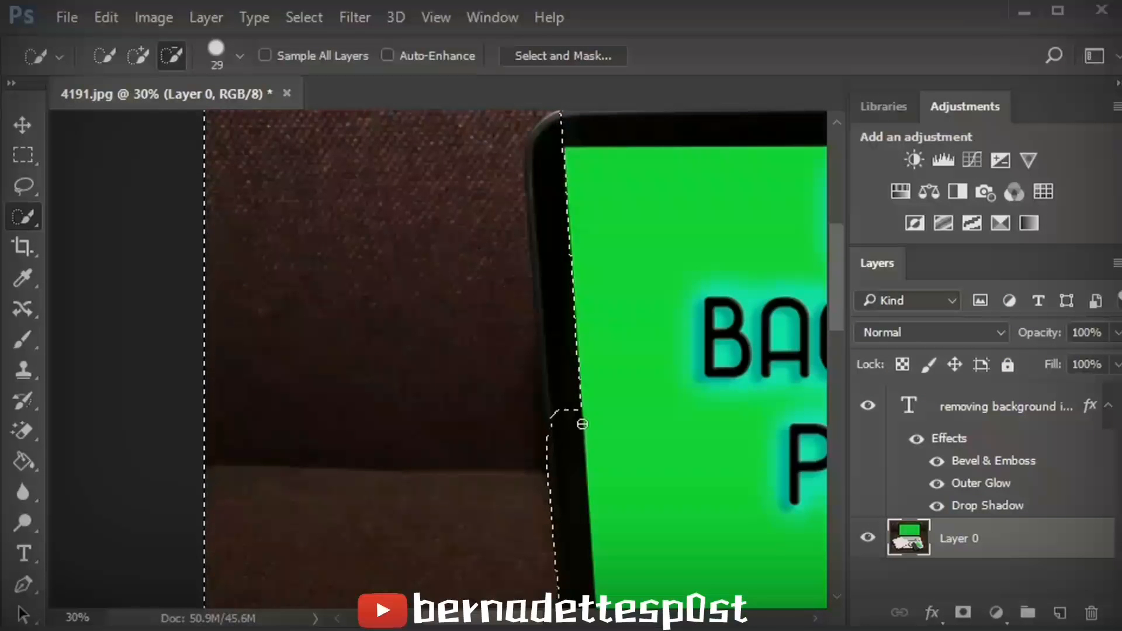
drag(577, 411, 566, 388)
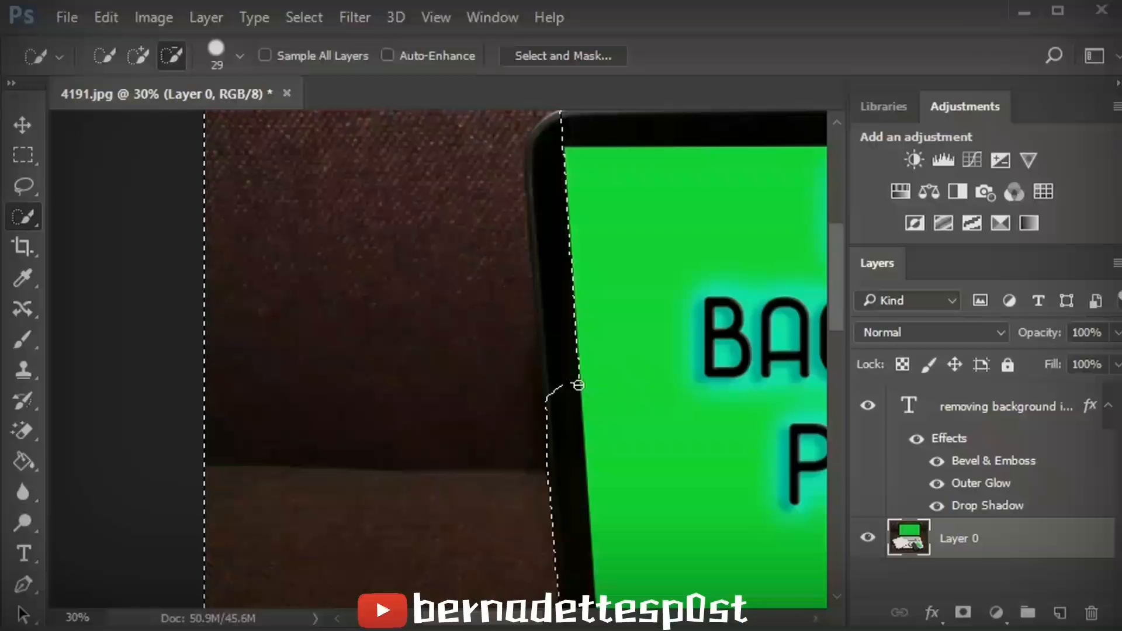
mouse_move(579, 385)
mouse_down()
mouse_move(549, 328)
mouse_move(552, 342)
mouse_up()
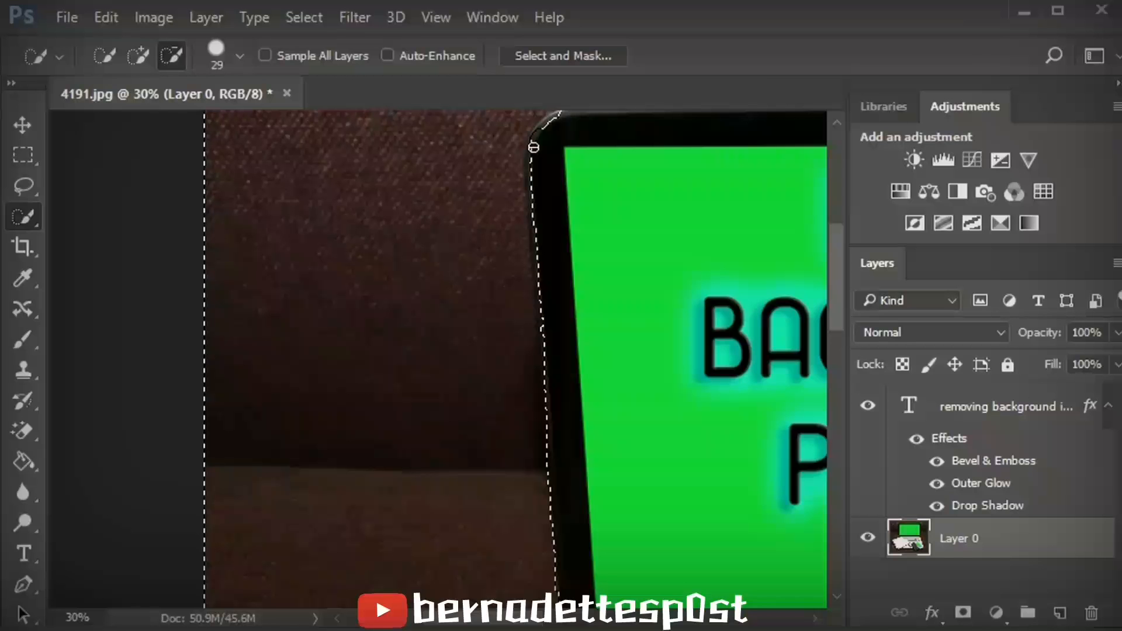
- Refine the selection along the laptop's top-left corner and left edge, excluding the bezel
drag(533, 146, 532, 206)
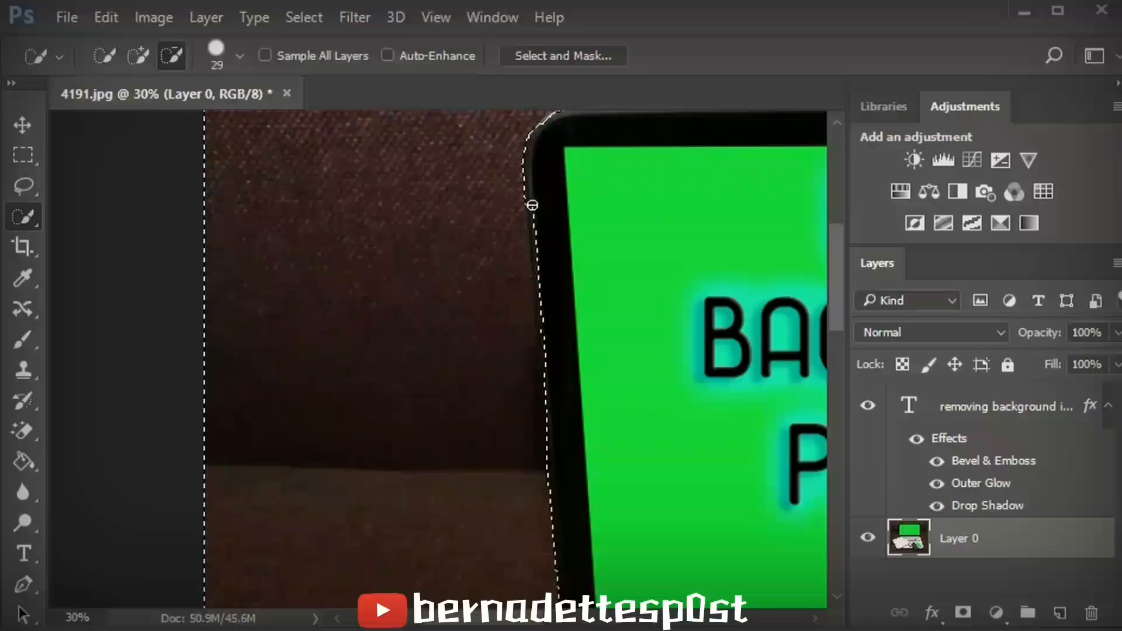
drag(532, 205, 538, 228)
drag(538, 229, 549, 347)
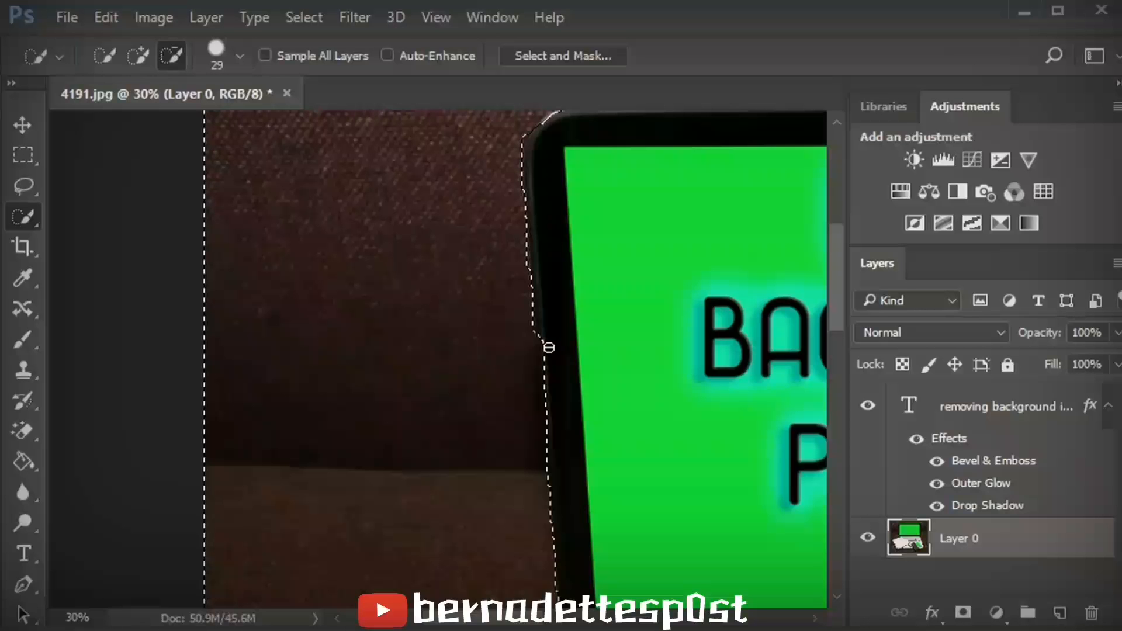
mouse_move(549, 348)
mouse_down()
mouse_move(549, 328)
mouse_move(567, 341)
mouse_move(545, 333)
mouse_move(549, 389)
mouse_up()
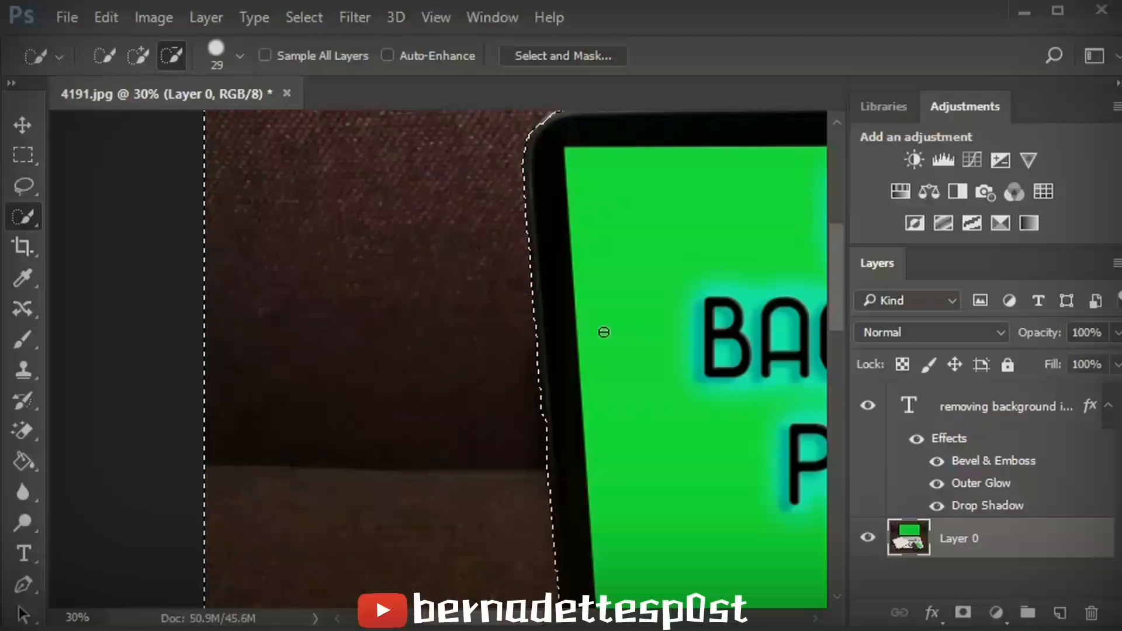
mouse_move(563, 426)
mouse_down()
mouse_move(556, 421)
mouse_move(585, 421)
mouse_up()
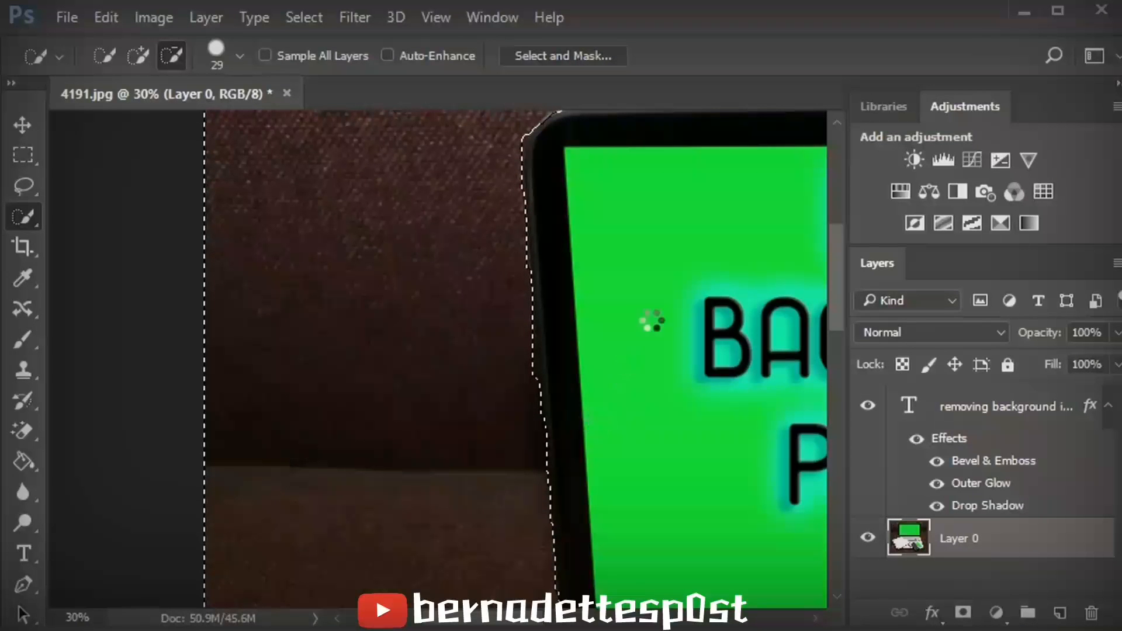
- Subtract remaining bits of the laptop's bezel along its left and top edges from the selection
drag(833, 233, 833, 214)
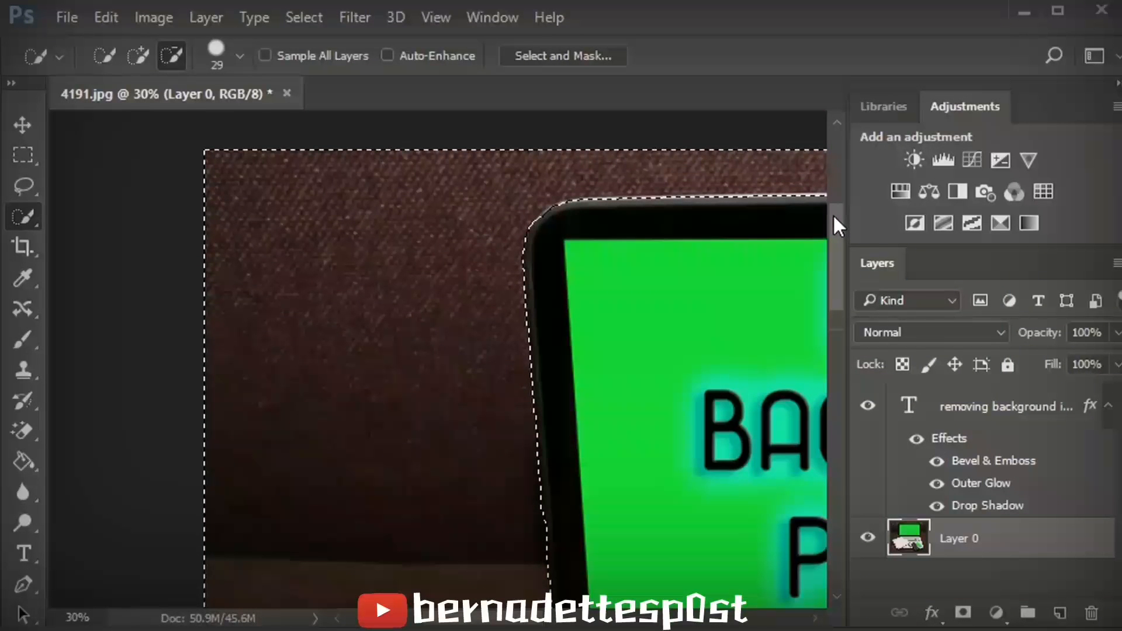
click(549, 541)
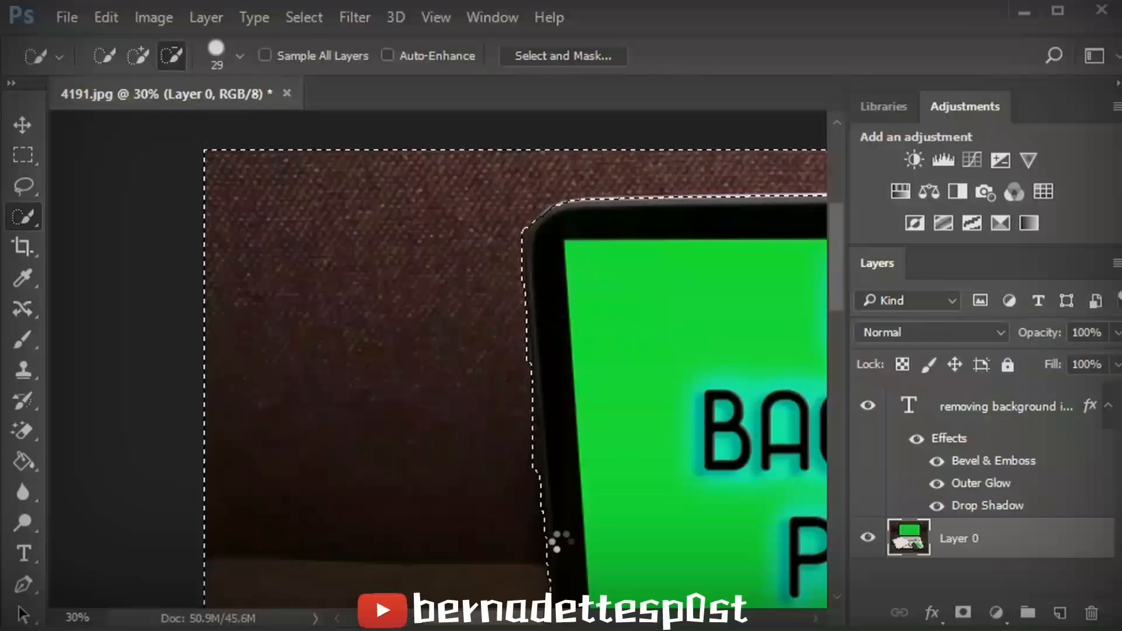
click(591, 483)
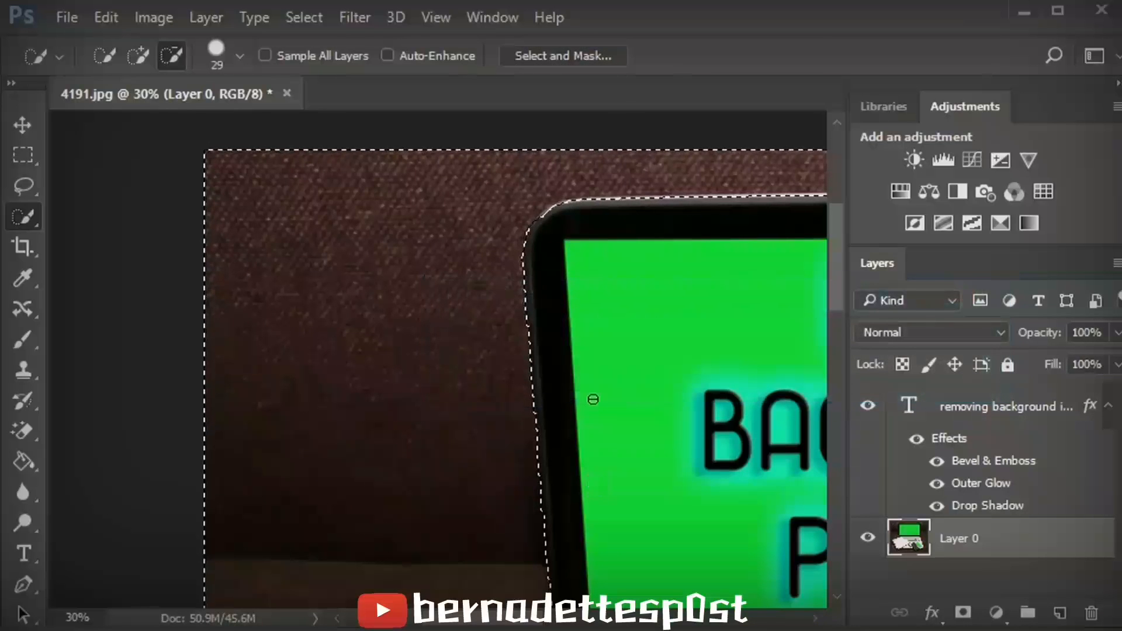
scroll(503, 304, right, 6)
click(416, 201)
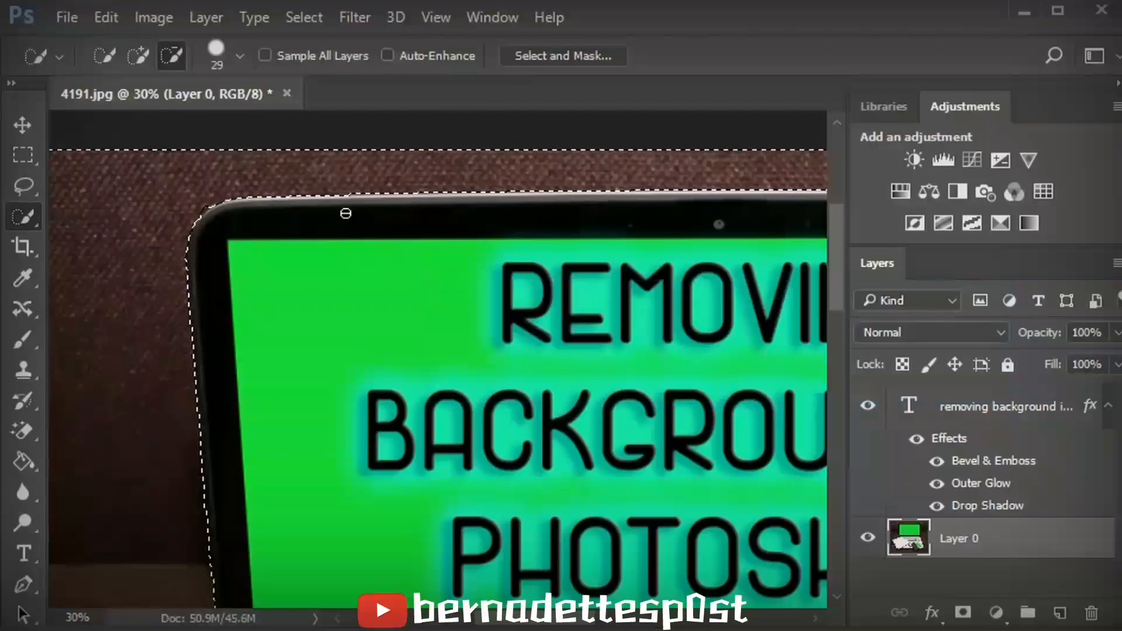
- Delete the selected desk background from the layer
drag(532, 618, 462, 618)
double_click(72, 617)
text(10)
key(Return)
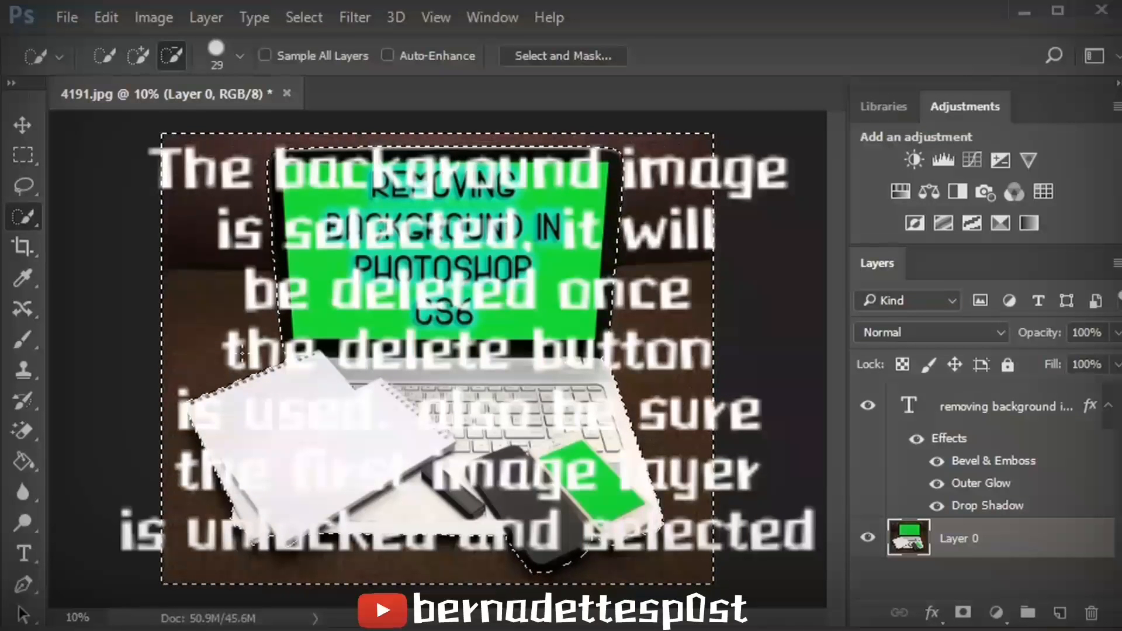
key(Delete)
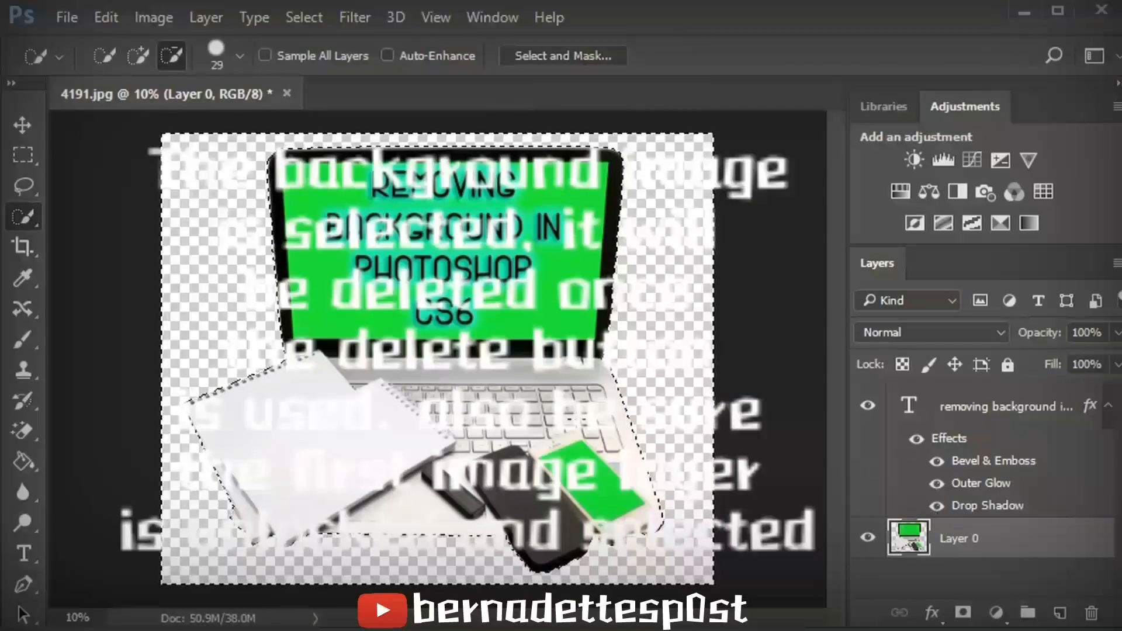
- Save the image as a PNG named backg.png with default PNG options
click(66, 17)
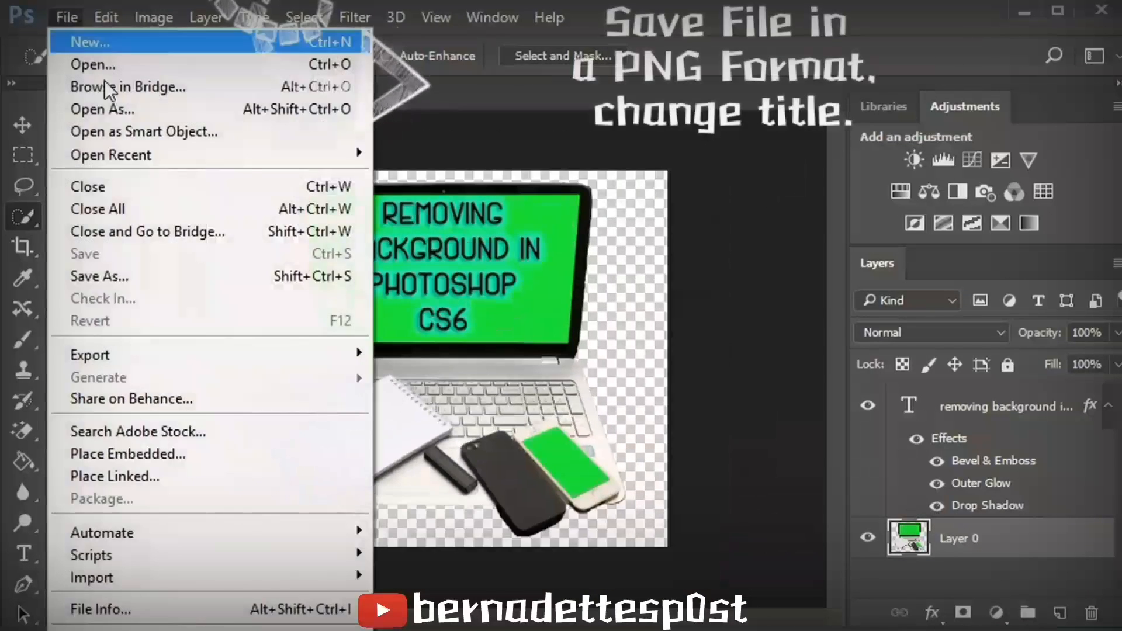
click(150, 285)
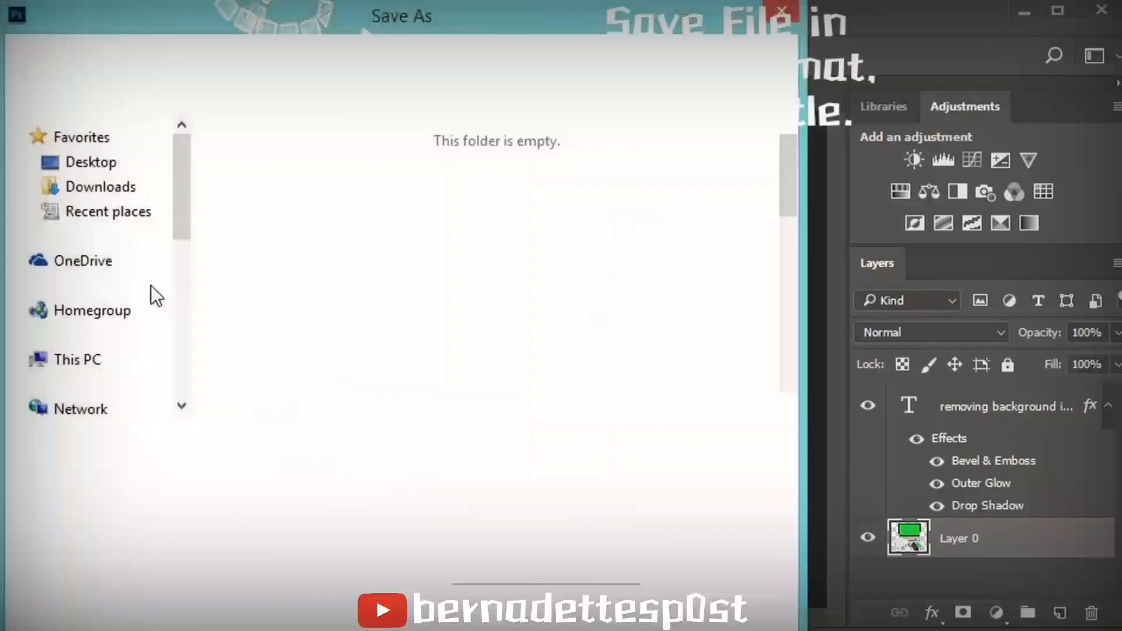
click(371, 471)
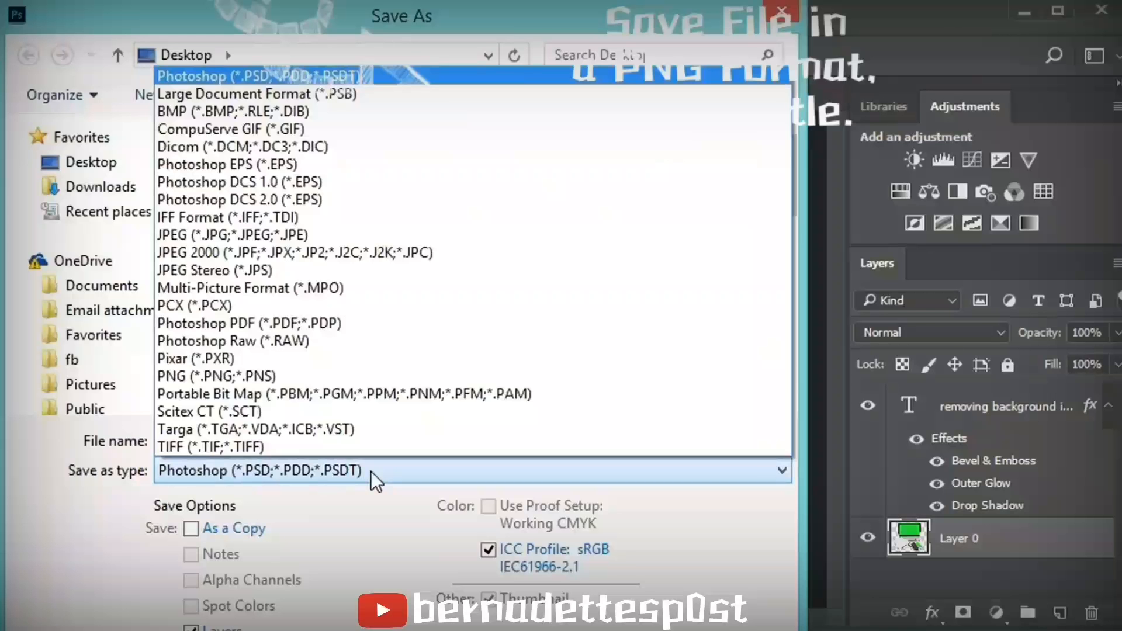
click(343, 377)
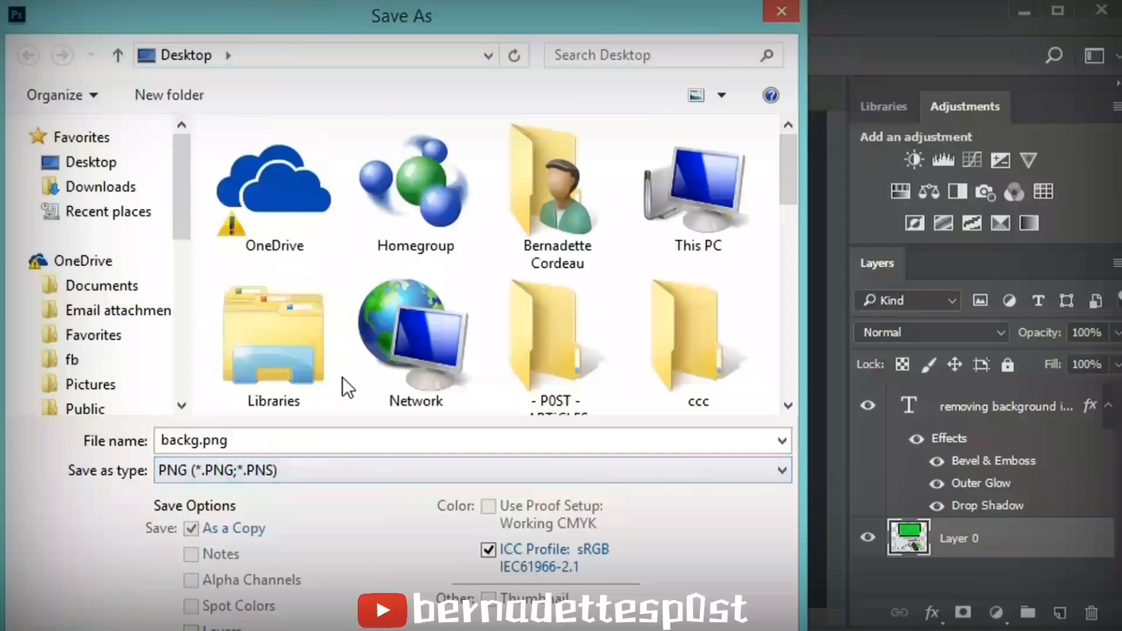
key(Return)
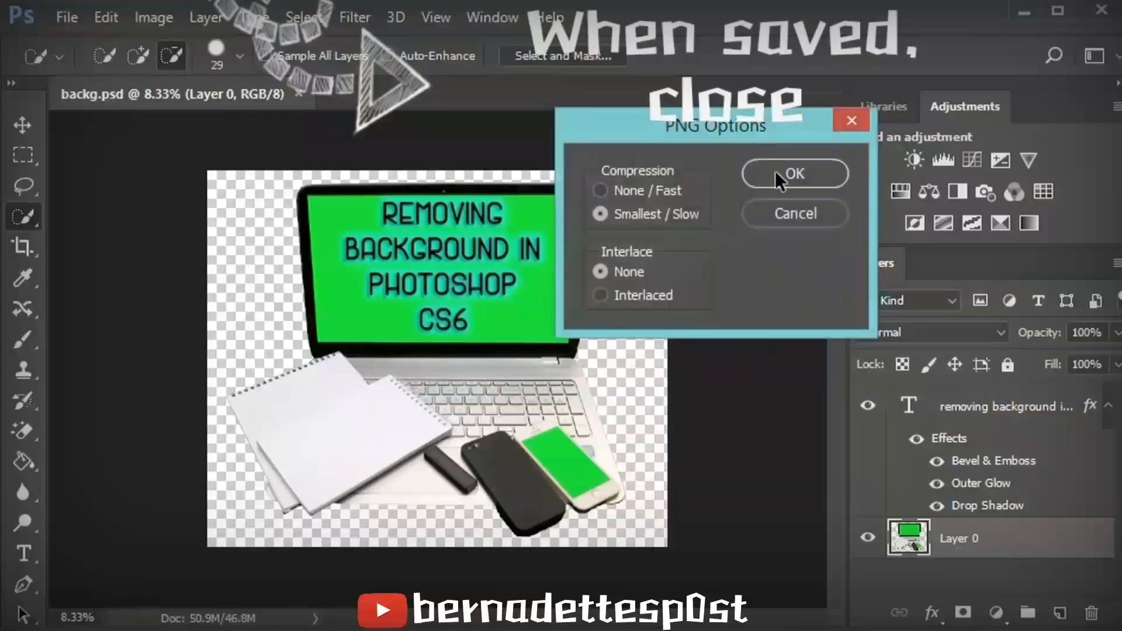
click(774, 171)
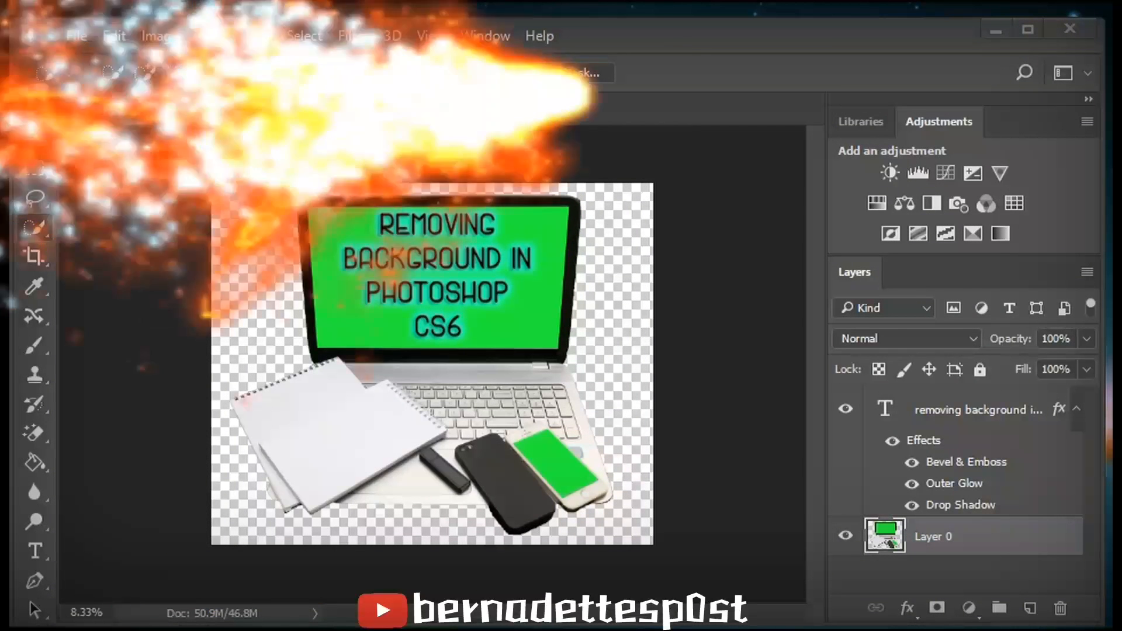
- Close the document and open 20170619_185751.jpg from the recent files
click(298, 110)
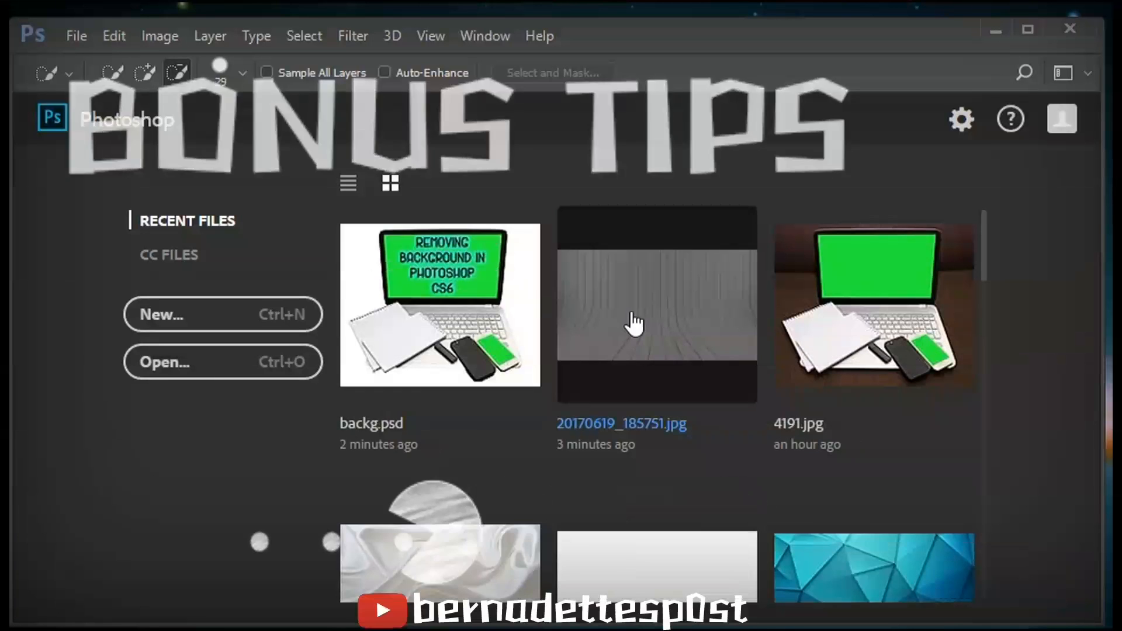
click(634, 324)
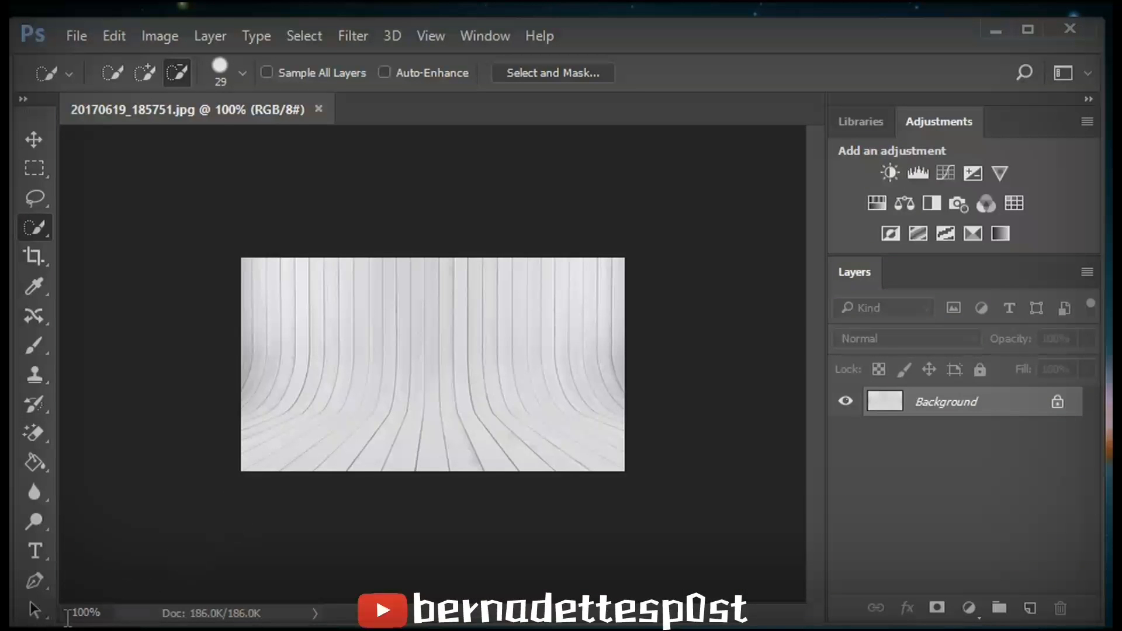
- Zoom the background image to 176%, drop the saved backg.png onto it and move it toward the left
click(82, 612)
text(76)
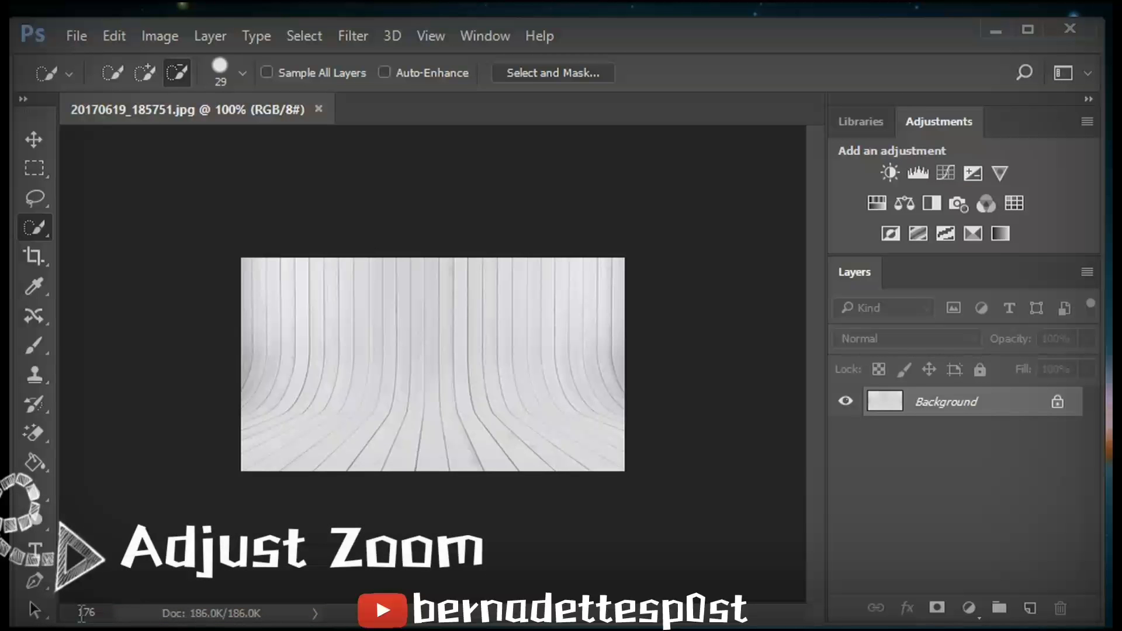
key(Return)
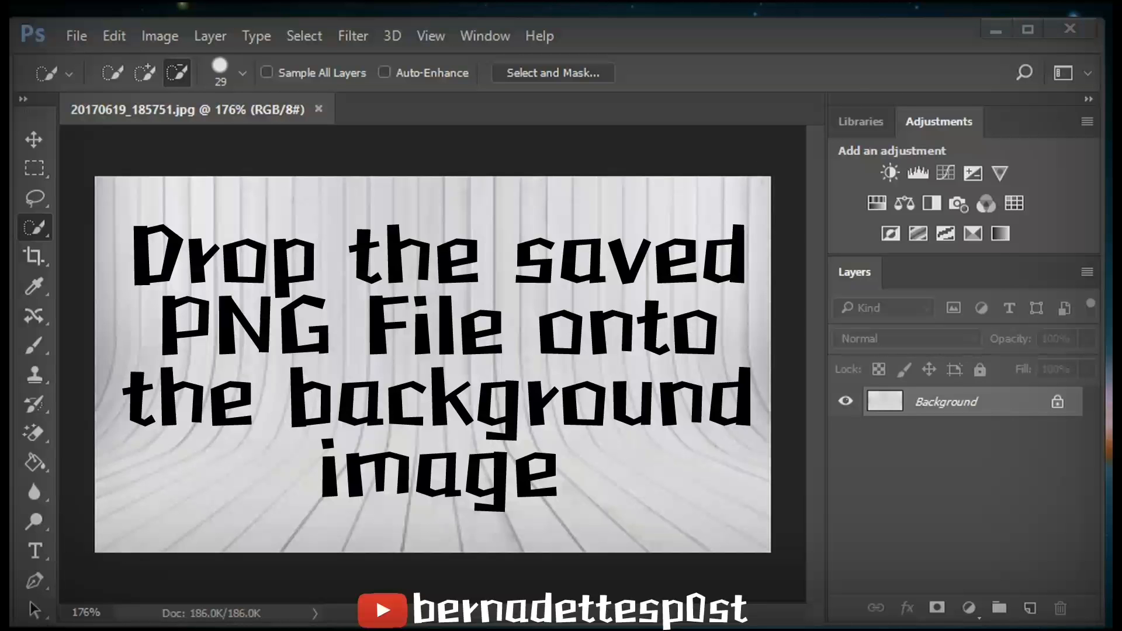
drag(853, 445, 659, 403)
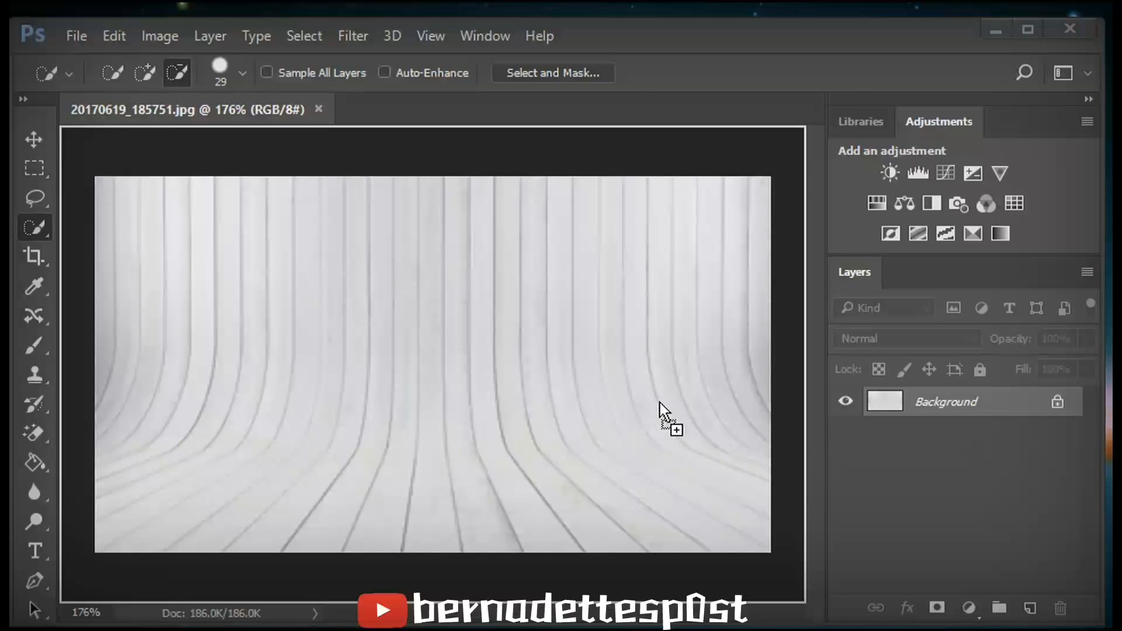
drag(419, 347, 391, 339)
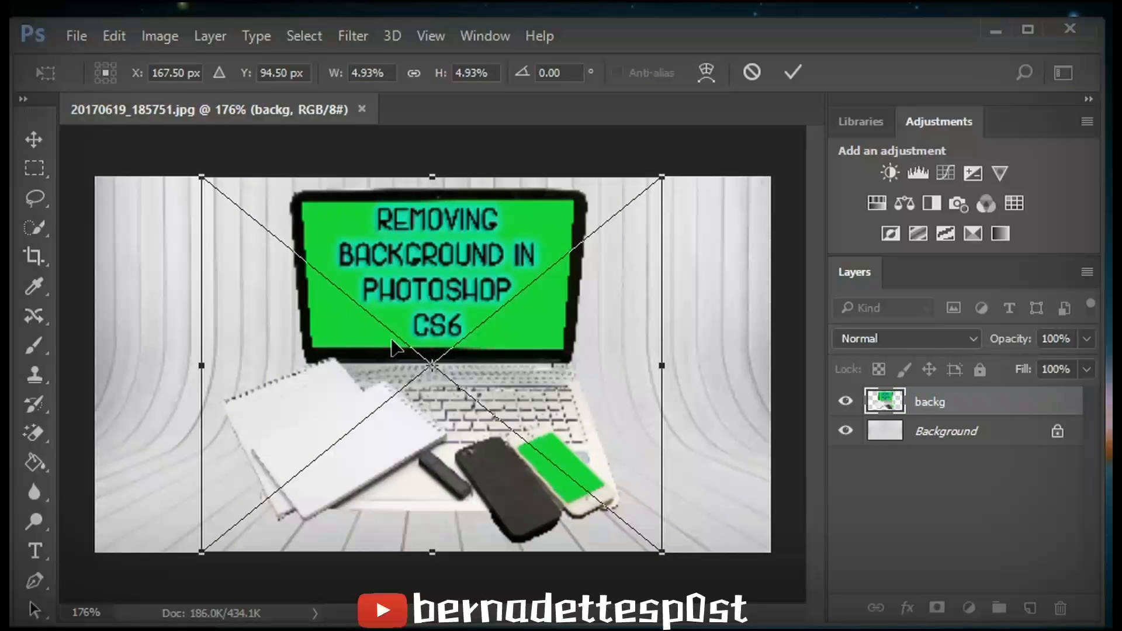
drag(462, 448, 340, 453)
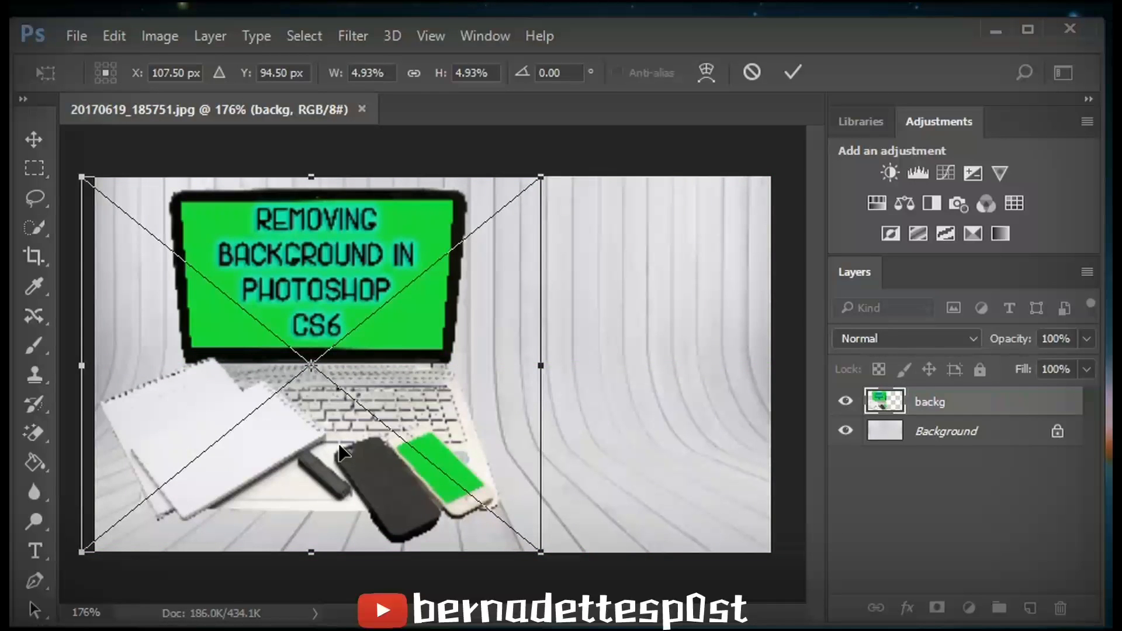
- Rotate the placed laptop image to about -1.55°, nudge it slightly and commit the placement
right_click(341, 453)
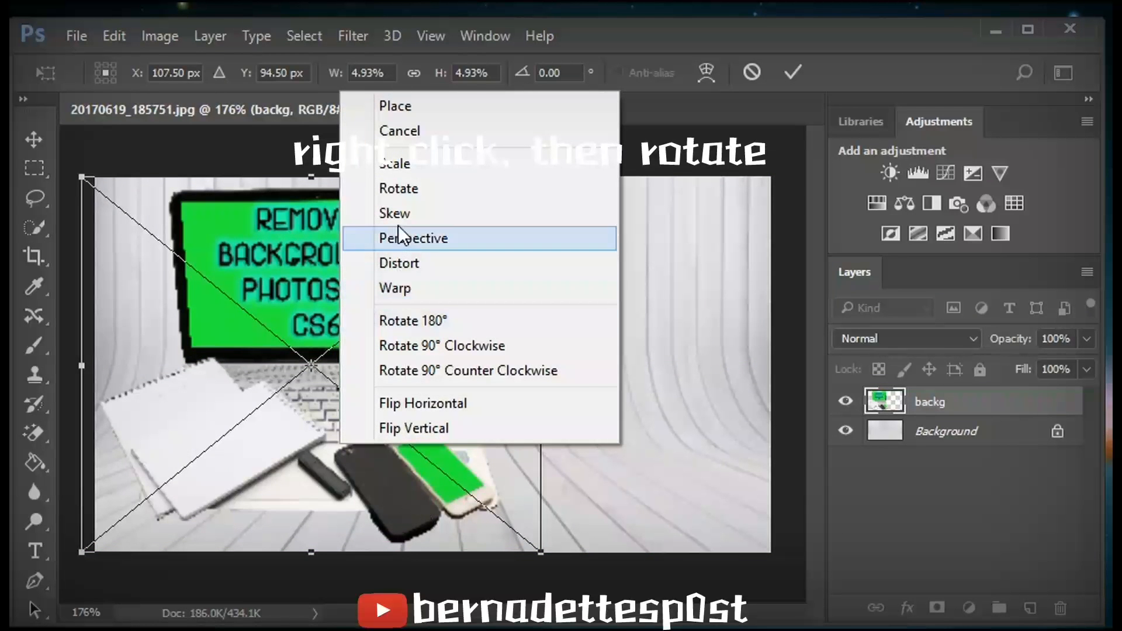
click(402, 195)
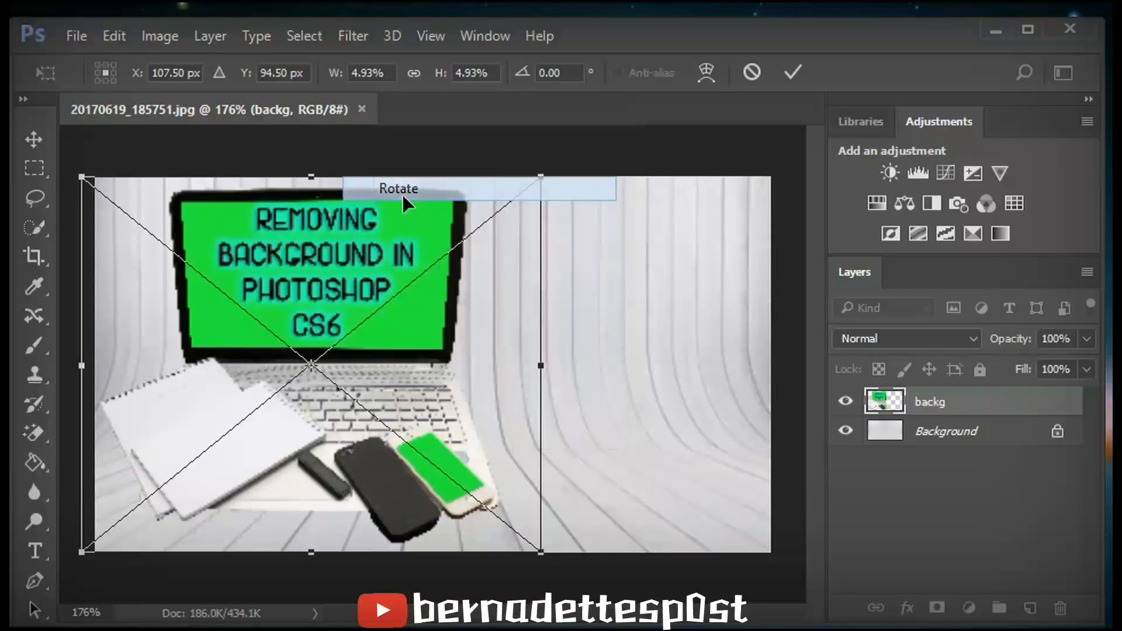
mouse_move(547, 525)
mouse_down()
mouse_move(552, 506)
mouse_move(528, 491)
mouse_move(533, 533)
mouse_move(536, 516)
mouse_up()
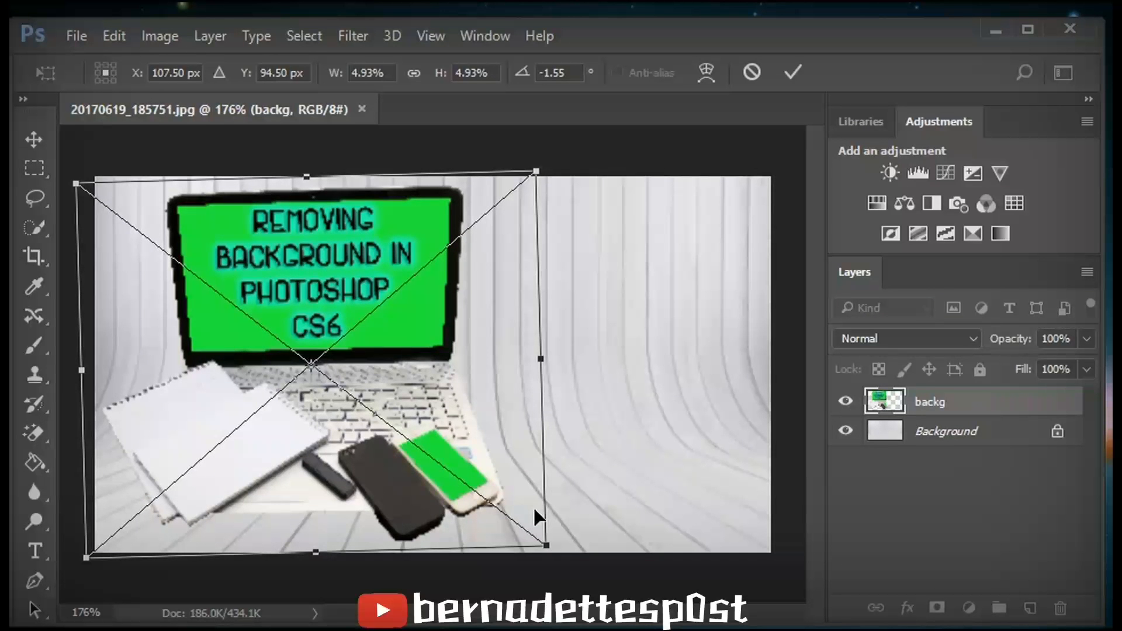
drag(461, 433, 457, 438)
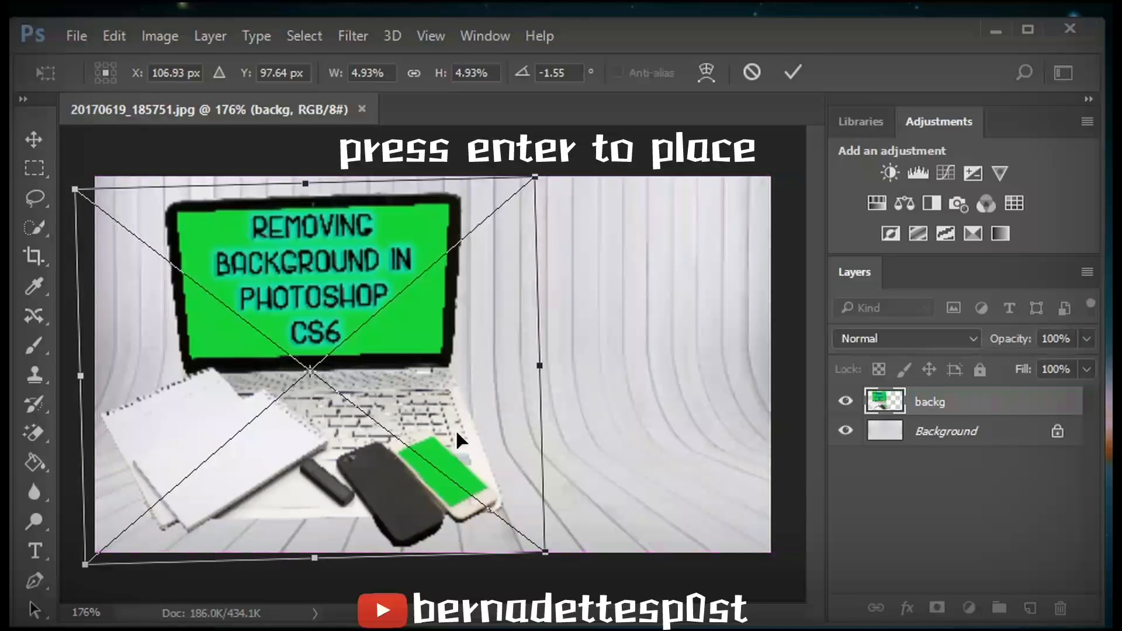
key(w)
key(Return)
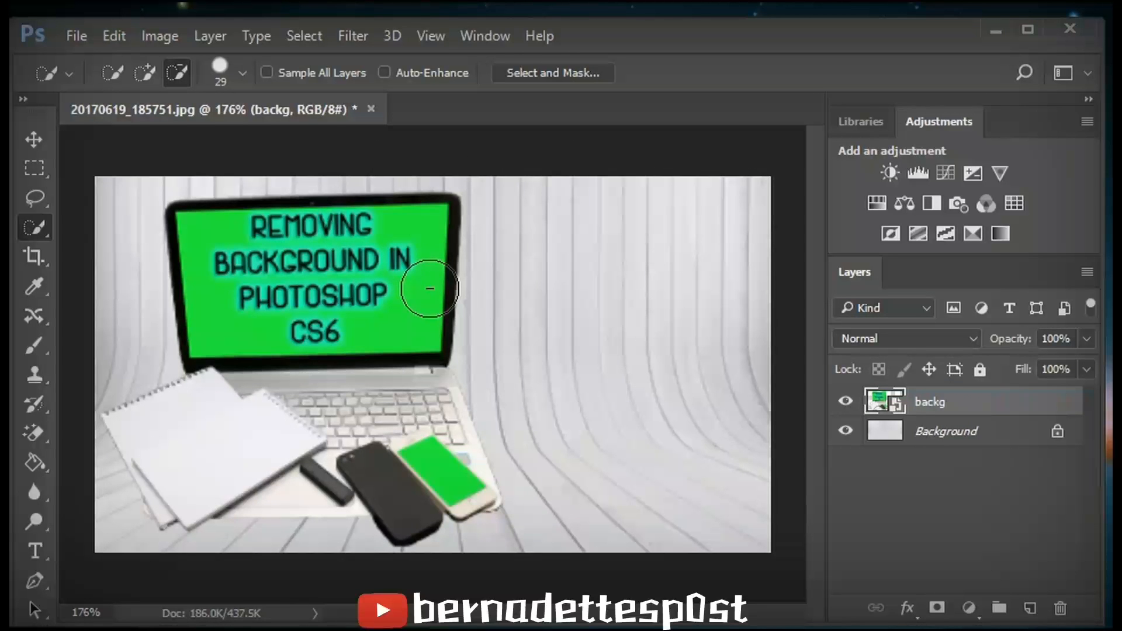
- Open the blending options of the backg layer and enable Bevel & Emboss
right_click(942, 398)
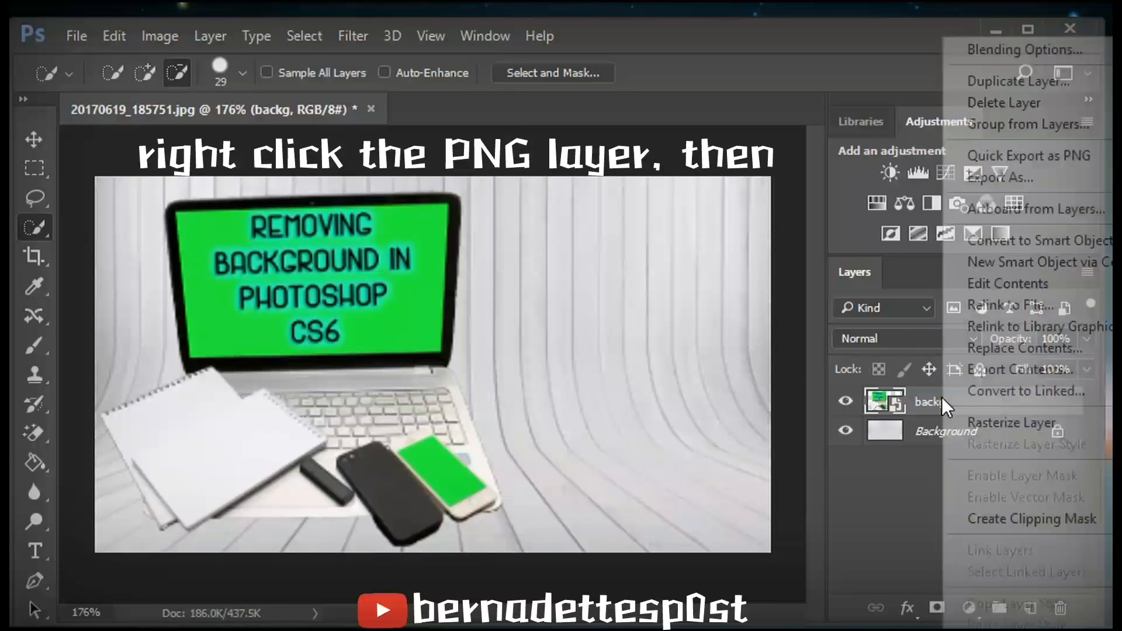
click(980, 46)
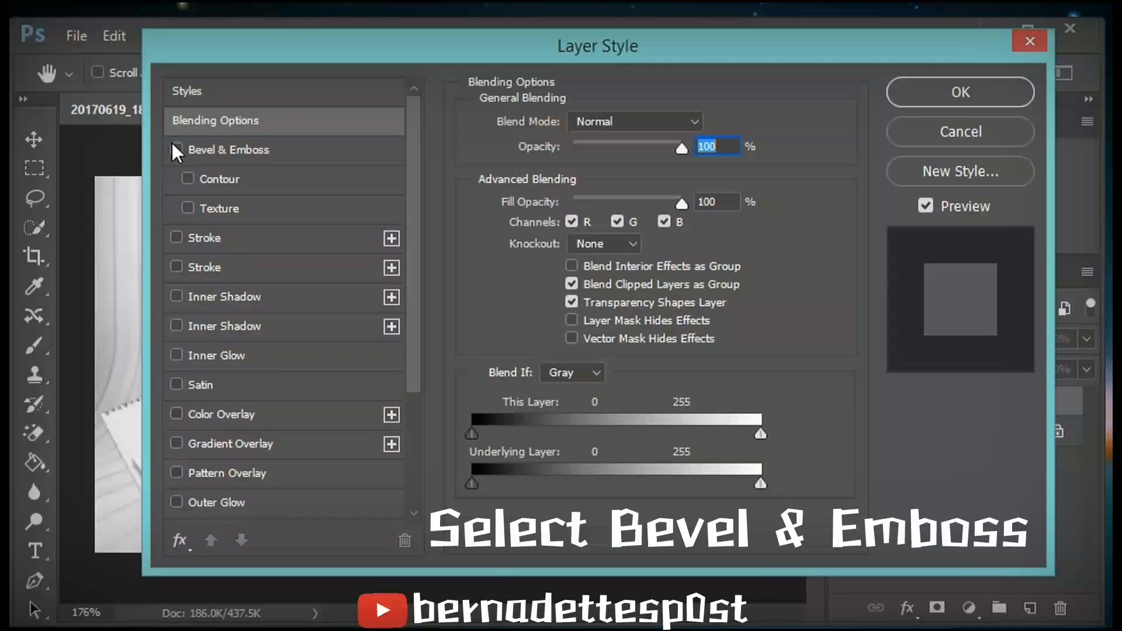
click(176, 149)
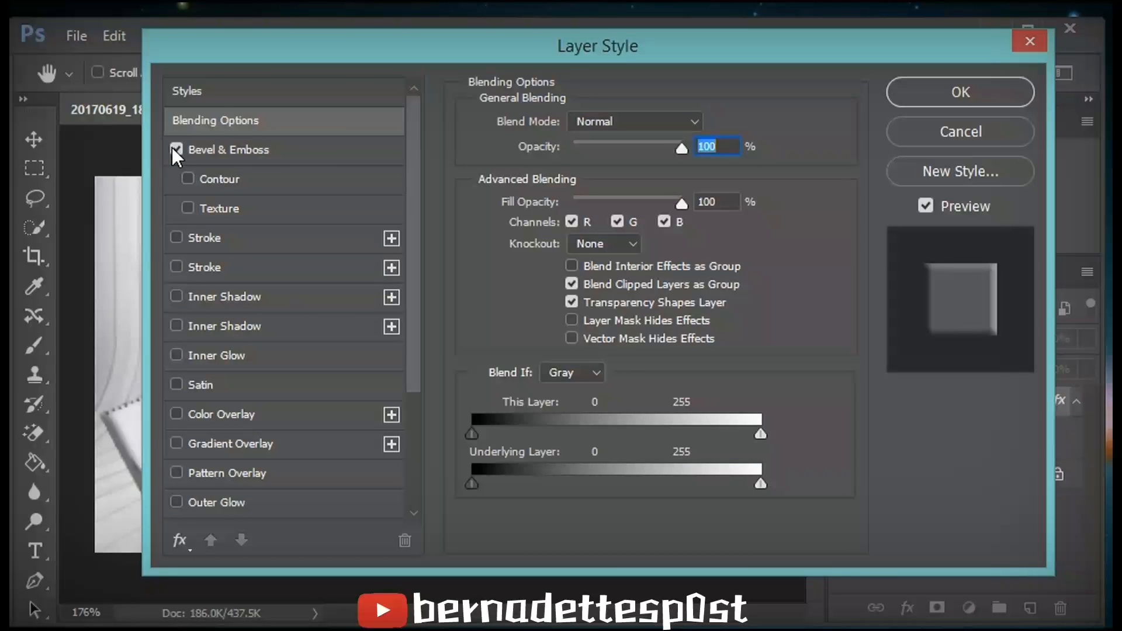
- Enable a Drop Shadow in the same layer style and apply it
drag(314, 41, 515, 6)
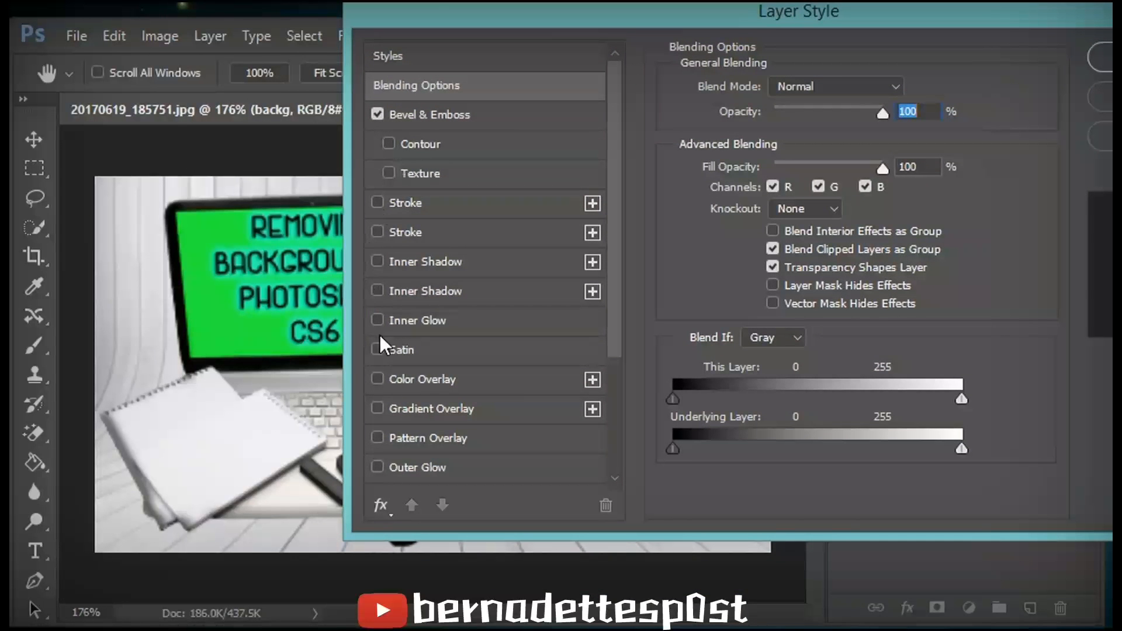
scroll(614, 461, down, 3)
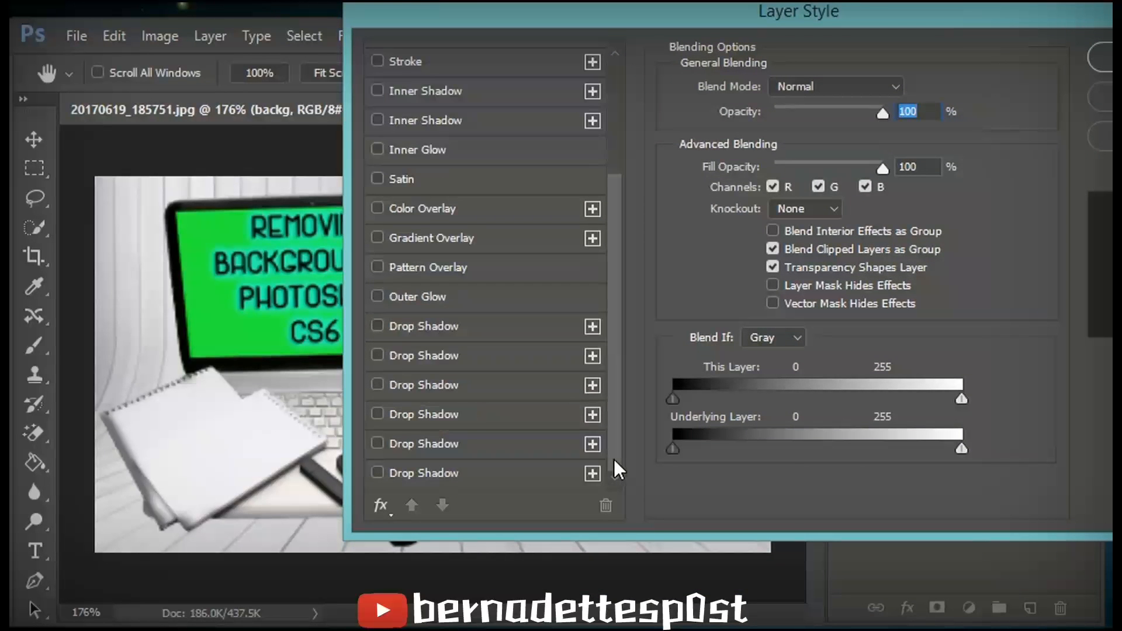
click(379, 325)
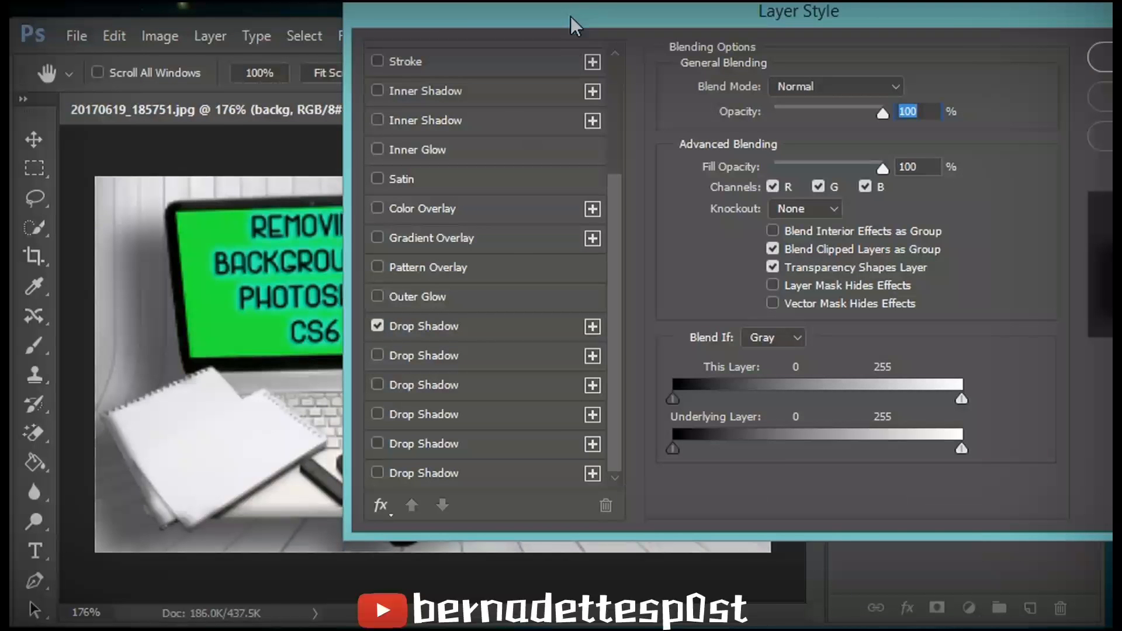
drag(571, 18, 997, 78)
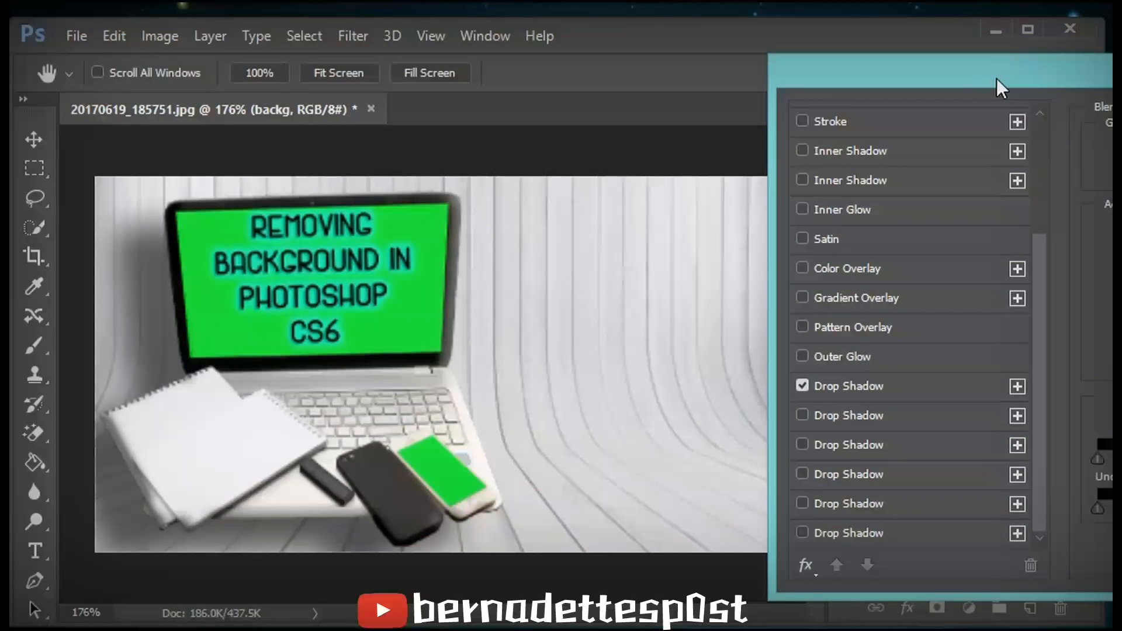
drag(997, 78, 832, 70)
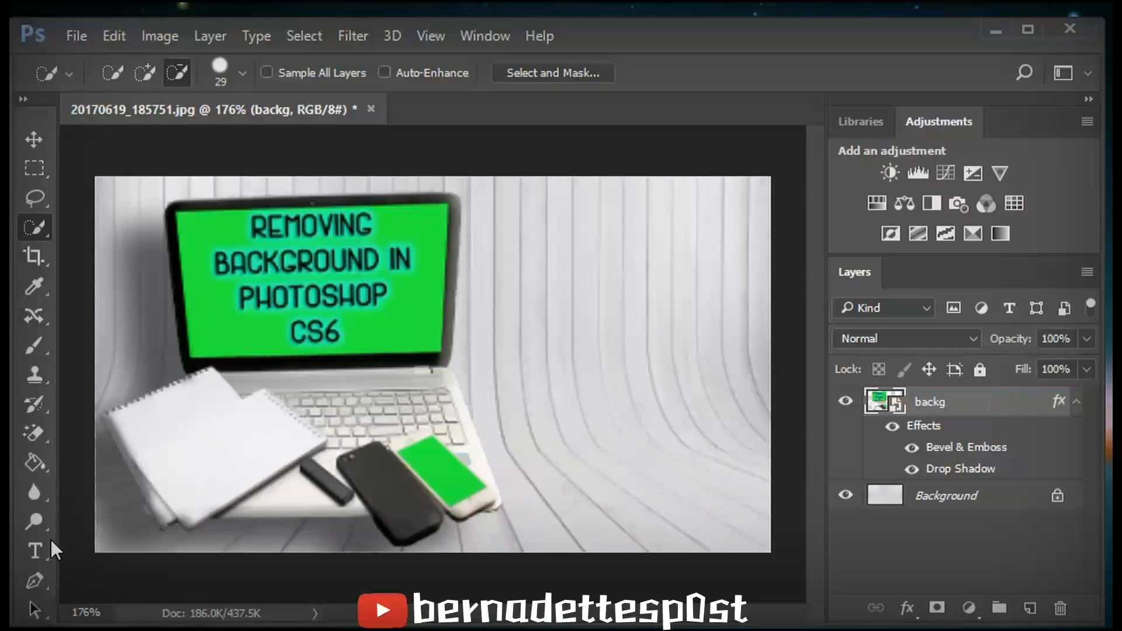
- Place 20170507_053239 from the desktop onto the image and move it into the lower right corner
click(40, 545)
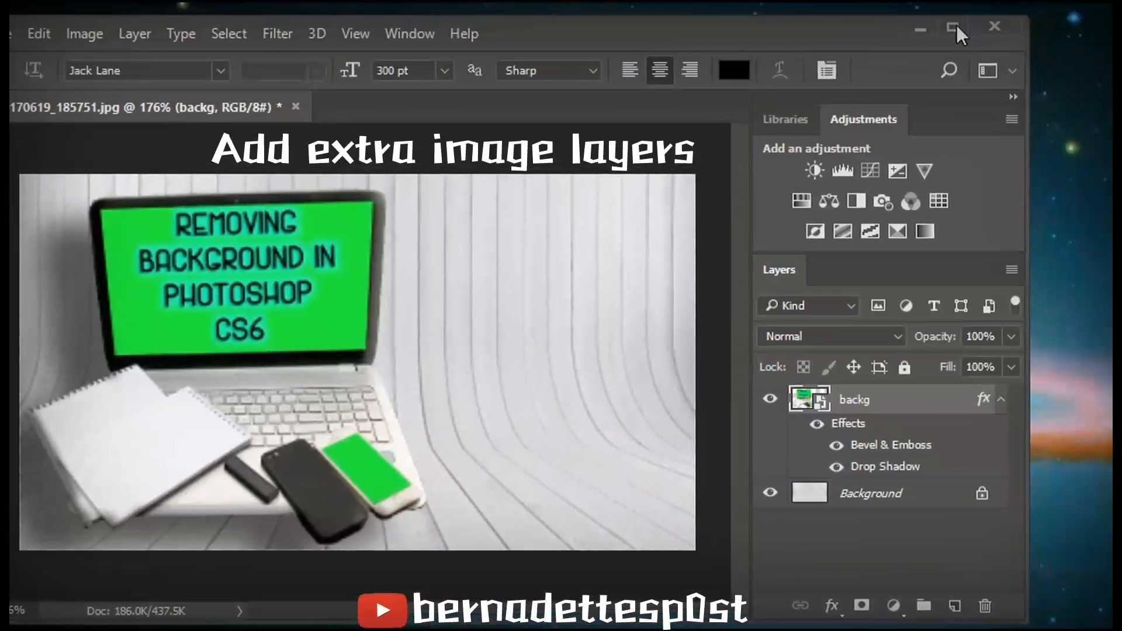
drag(1112, 345, 1083, 343)
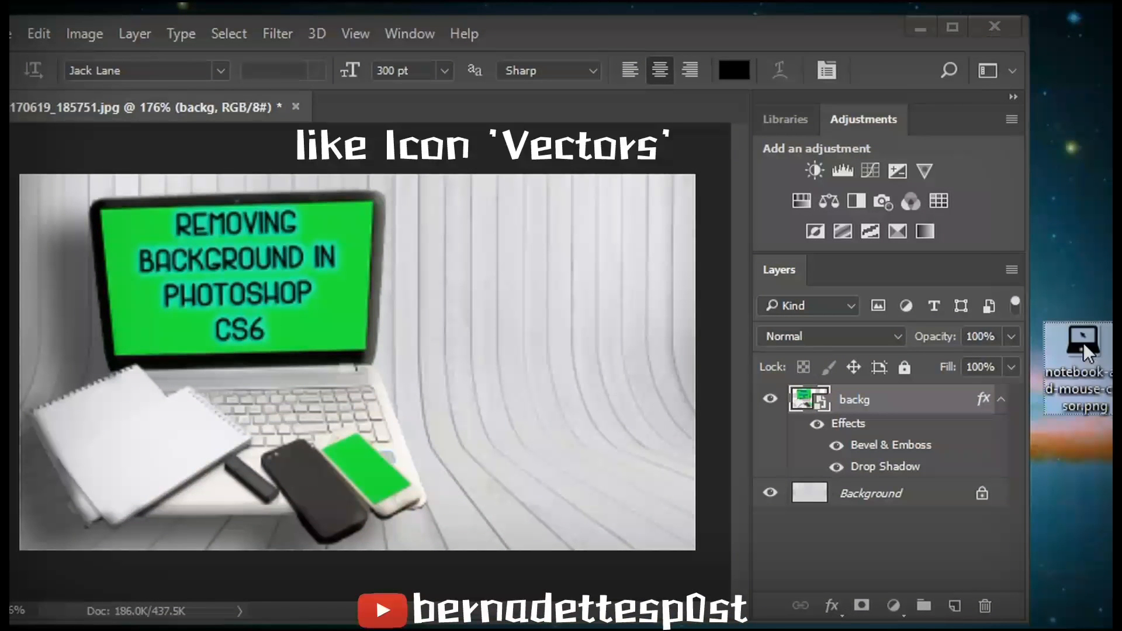
click(1101, 246)
drag(1101, 246, 1072, 261)
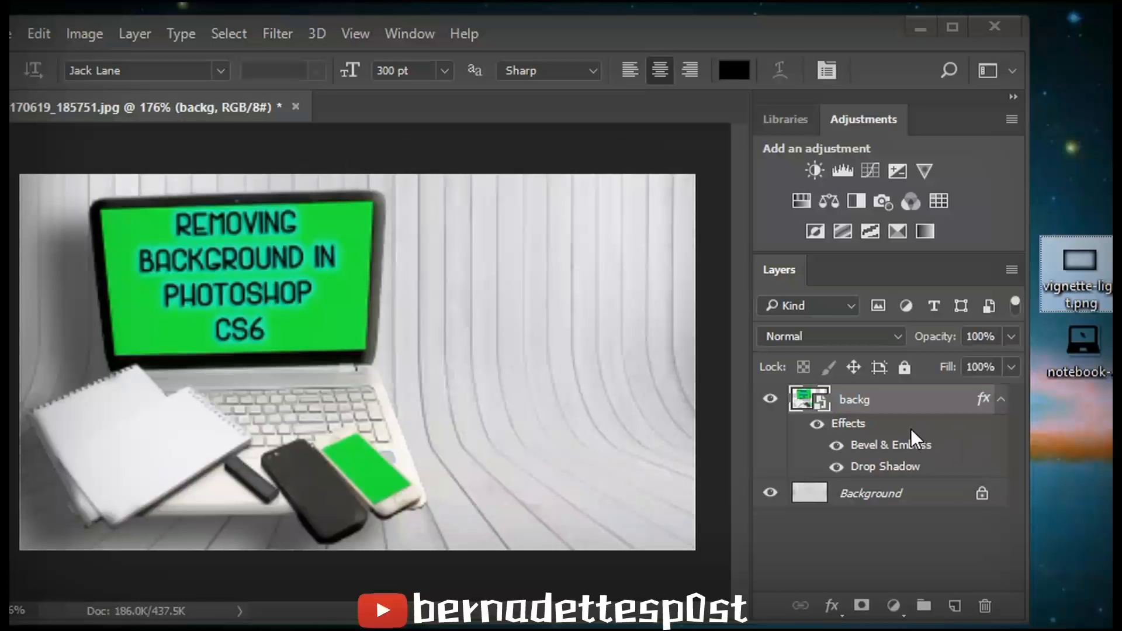
drag(1112, 426, 579, 458)
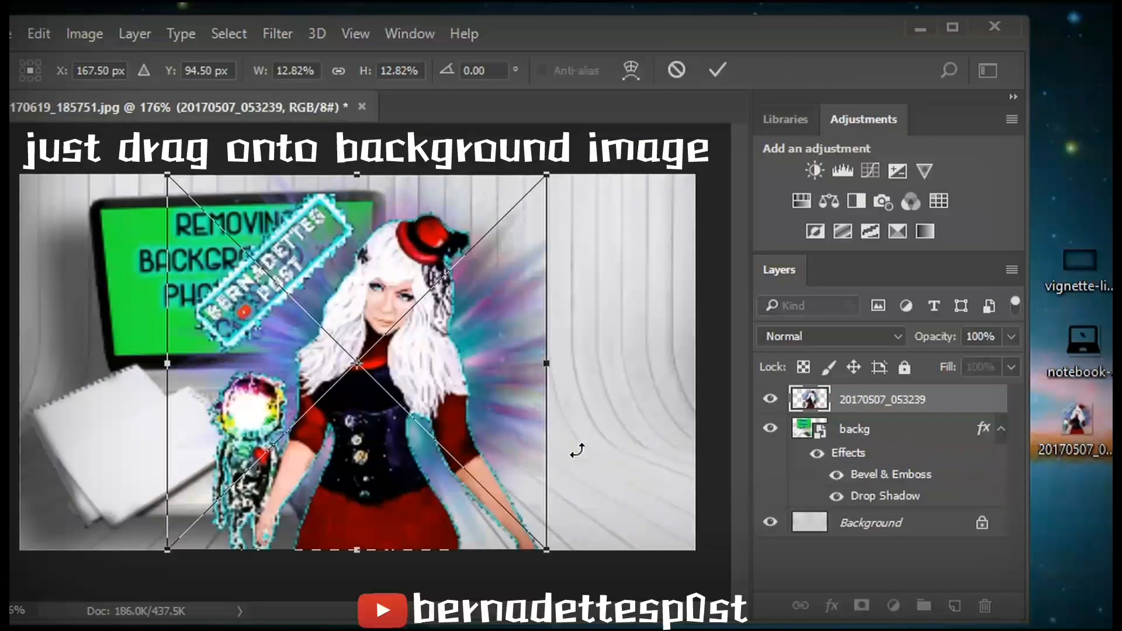
drag(516, 539, 597, 628)
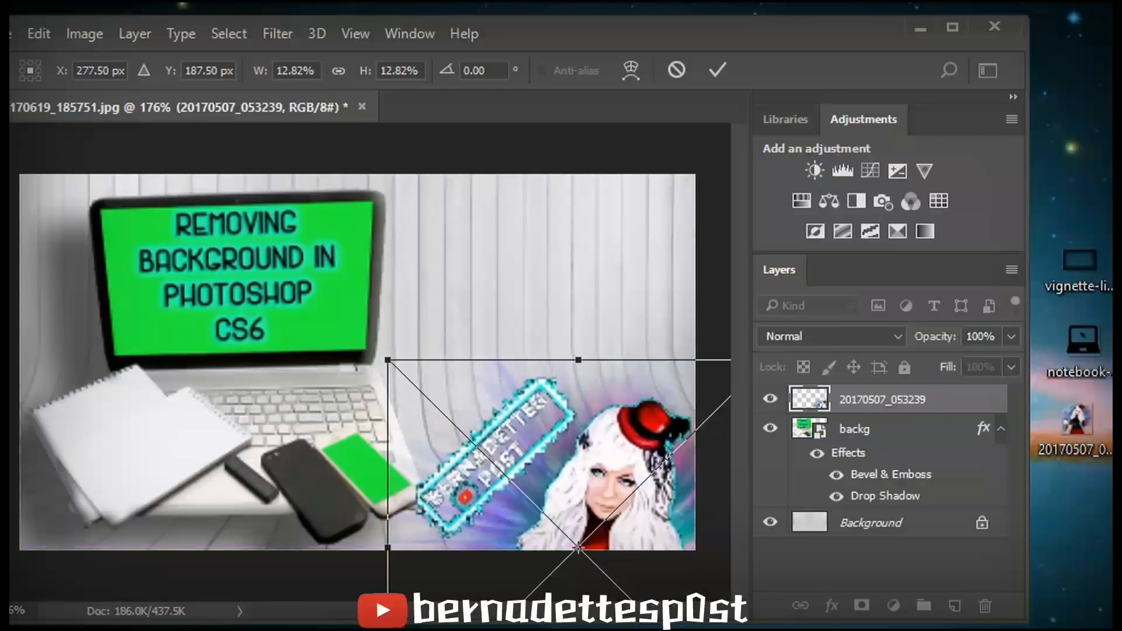
key(Return)
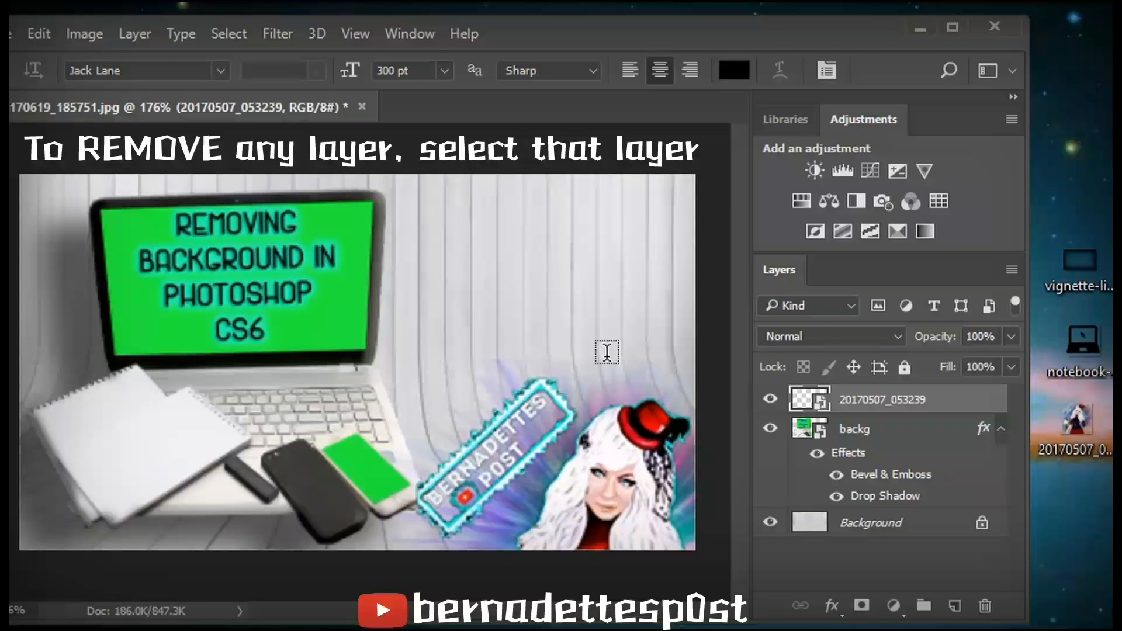
- Delete the accidental text layer and the placed 20170507_053239 layer
click(604, 428)
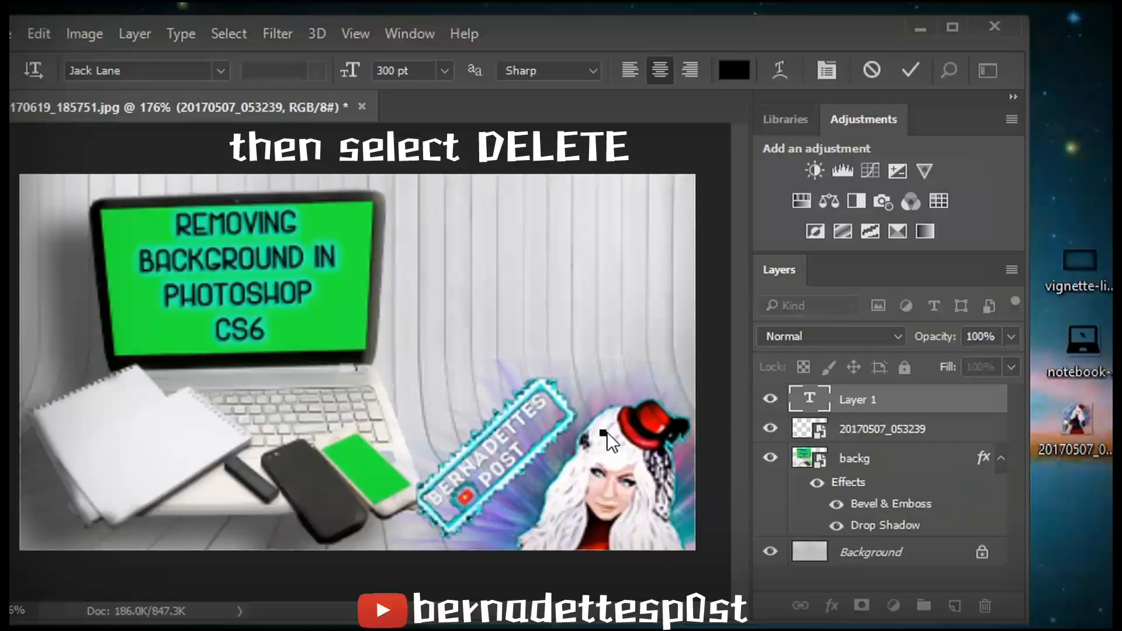
click(986, 607)
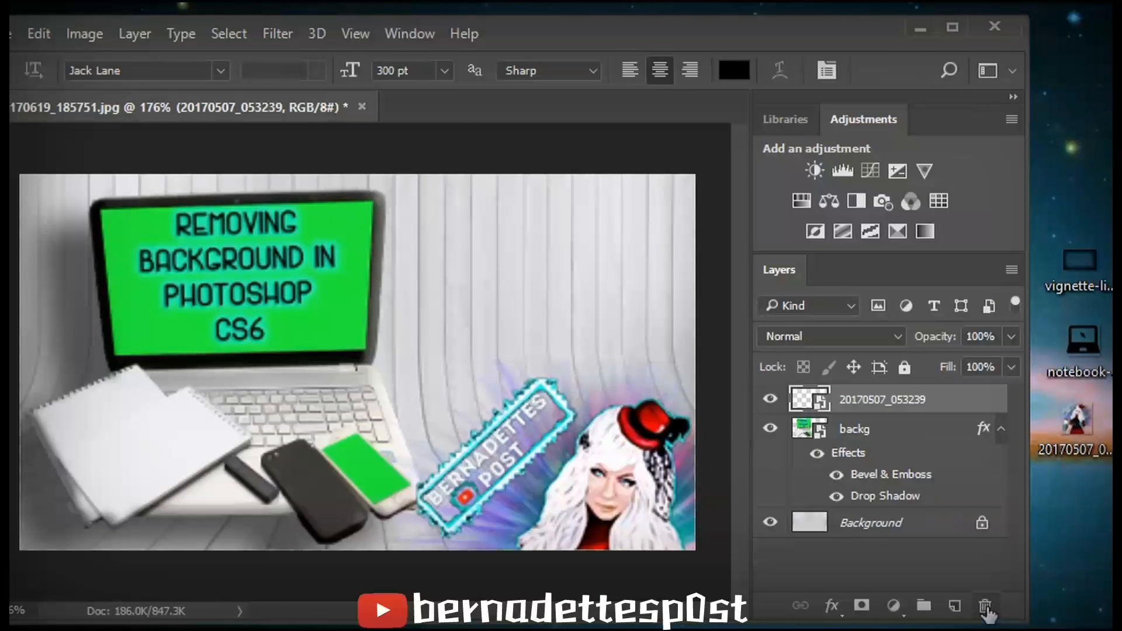
click(985, 606)
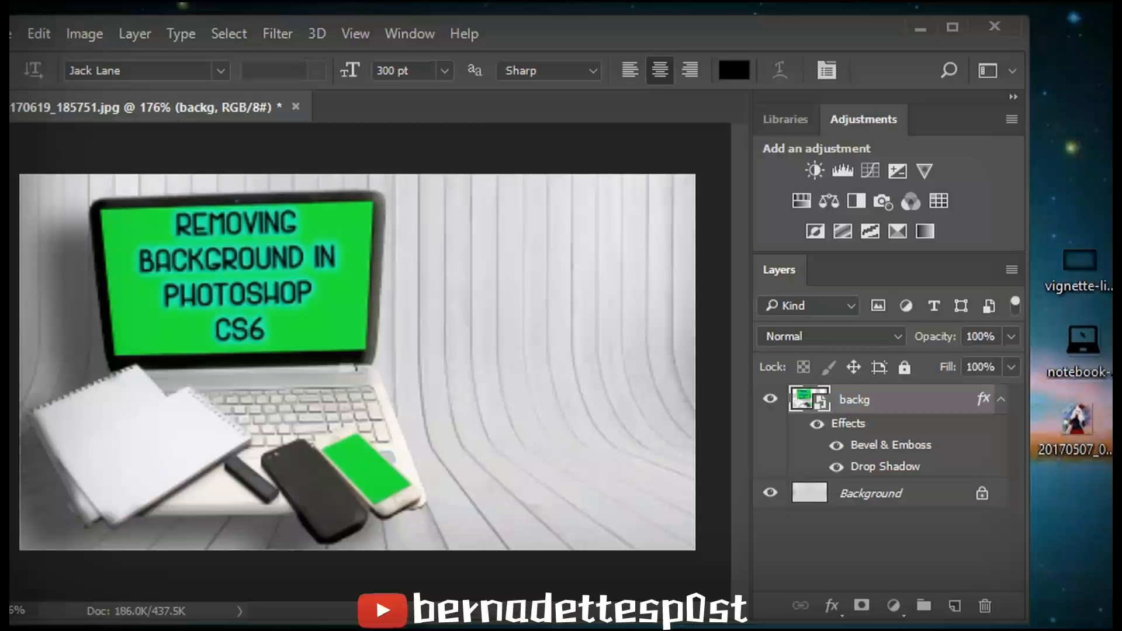
- Place vignette-light from the desktop and stretch its edges to cover the whole canvas
drag(1070, 274, 421, 352)
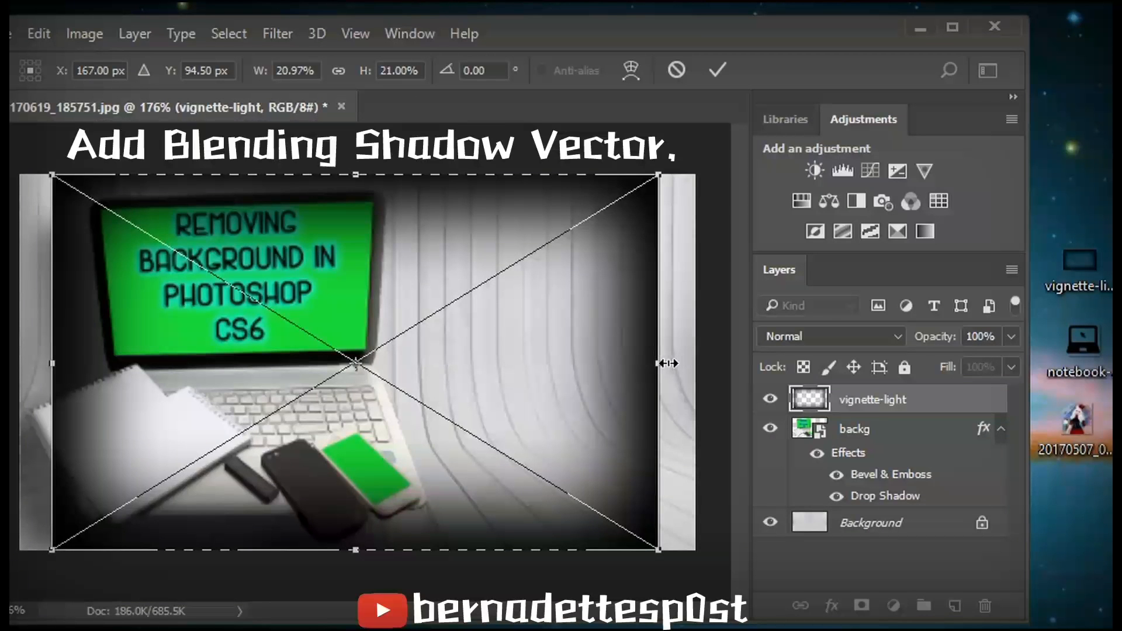
drag(653, 366, 694, 365)
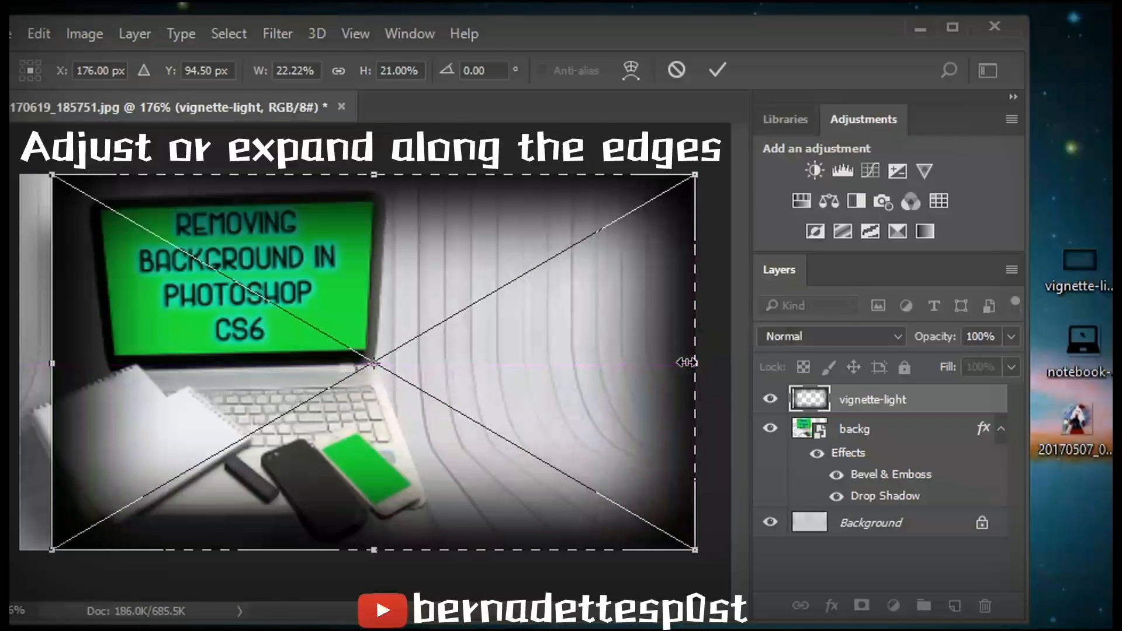
drag(52, 362, 18, 370)
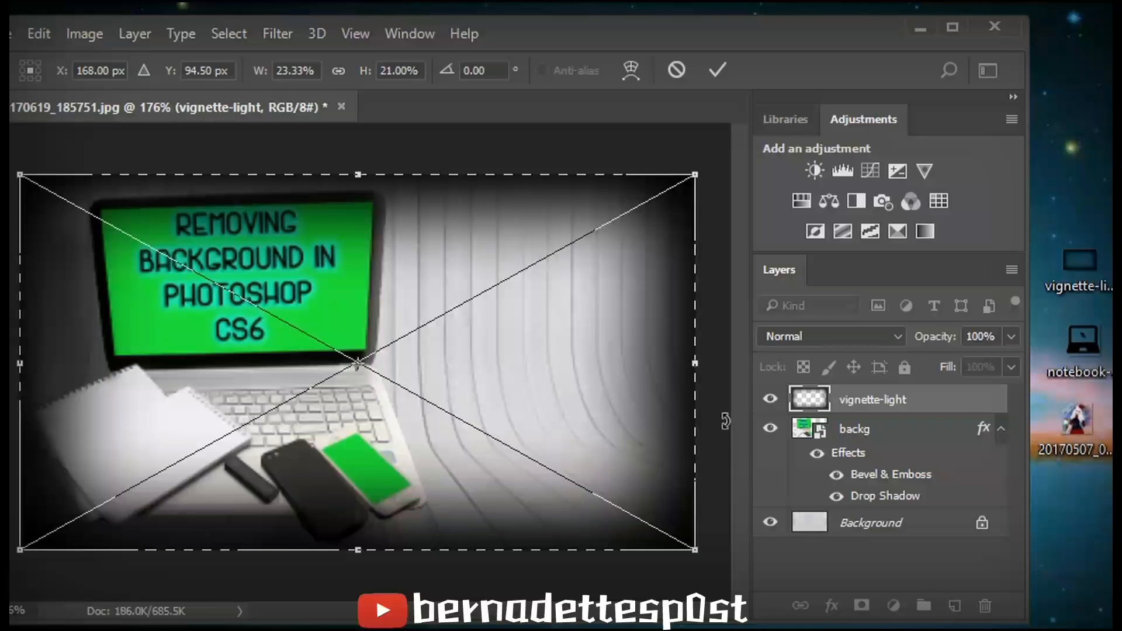
drag(701, 364, 731, 364)
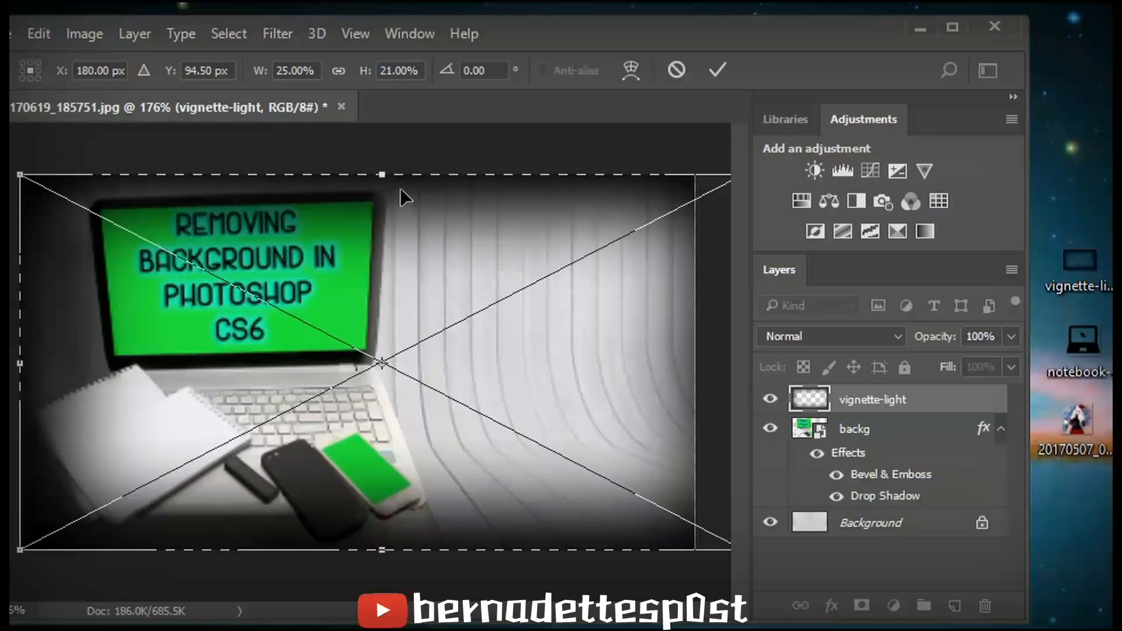
drag(381, 174, 410, 109)
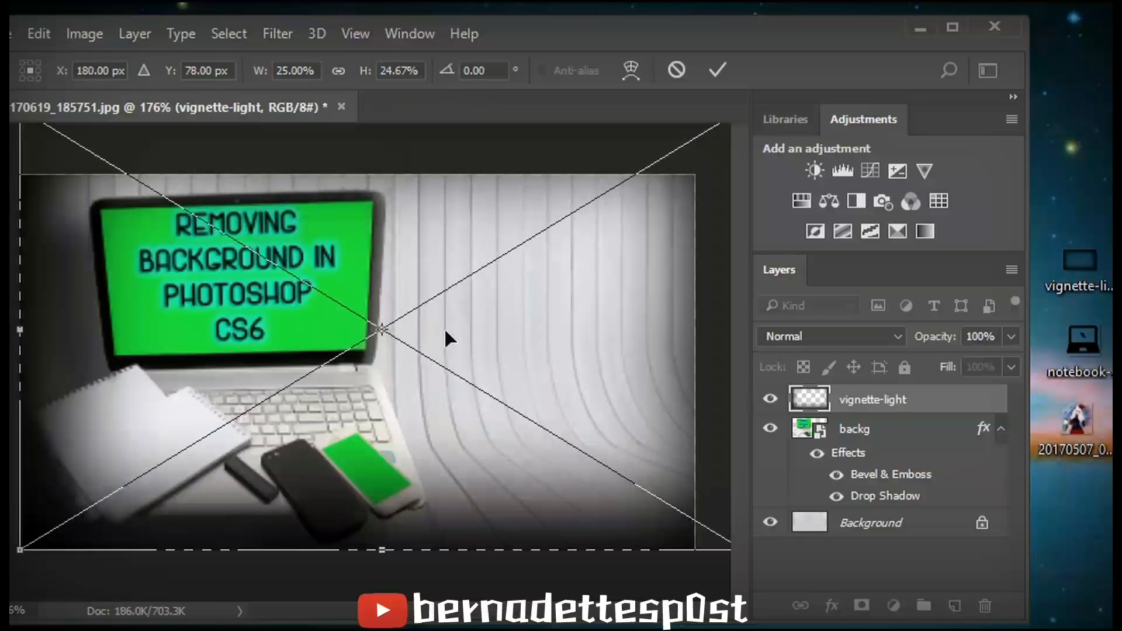
drag(441, 339, 415, 367)
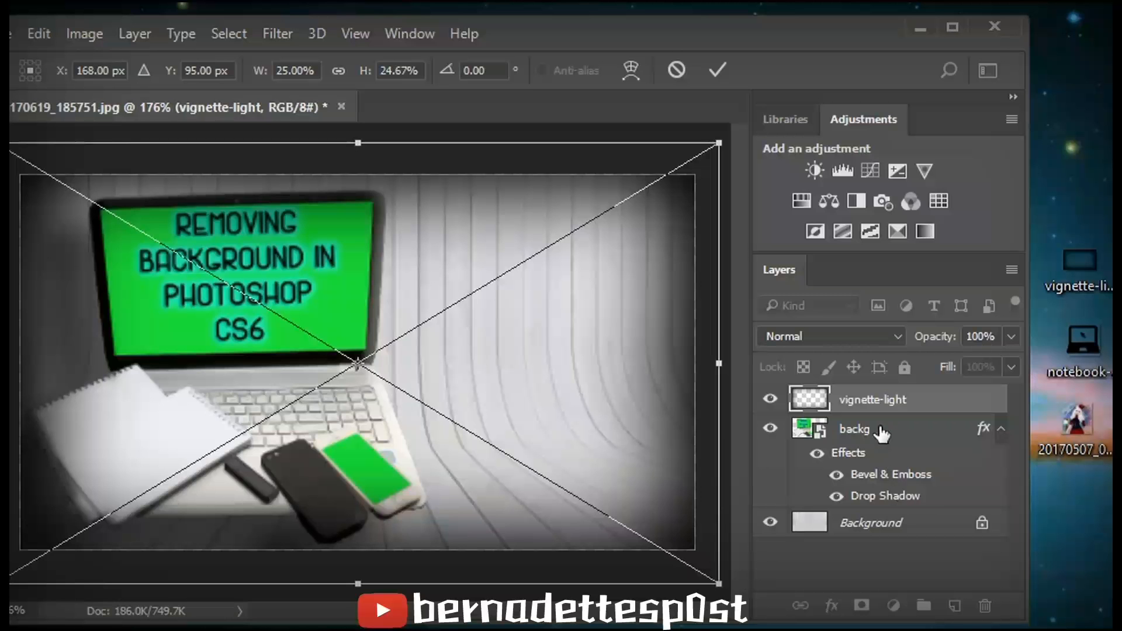
key(Return)
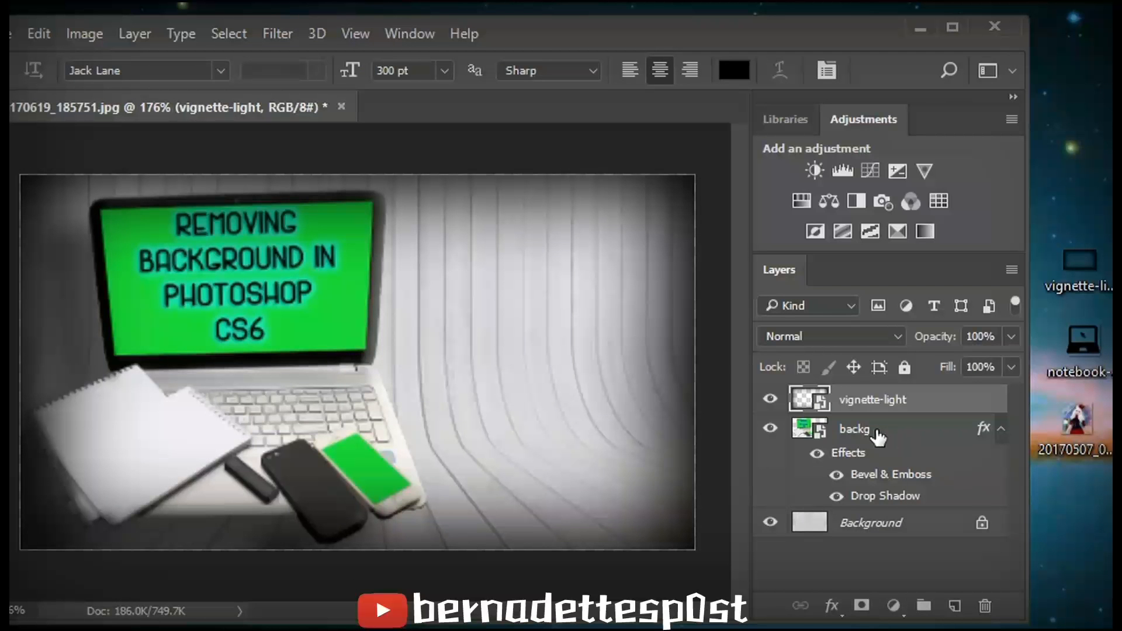
- Move the backg layer above the vignette-light layer
click(878, 435)
drag(878, 435, 878, 400)
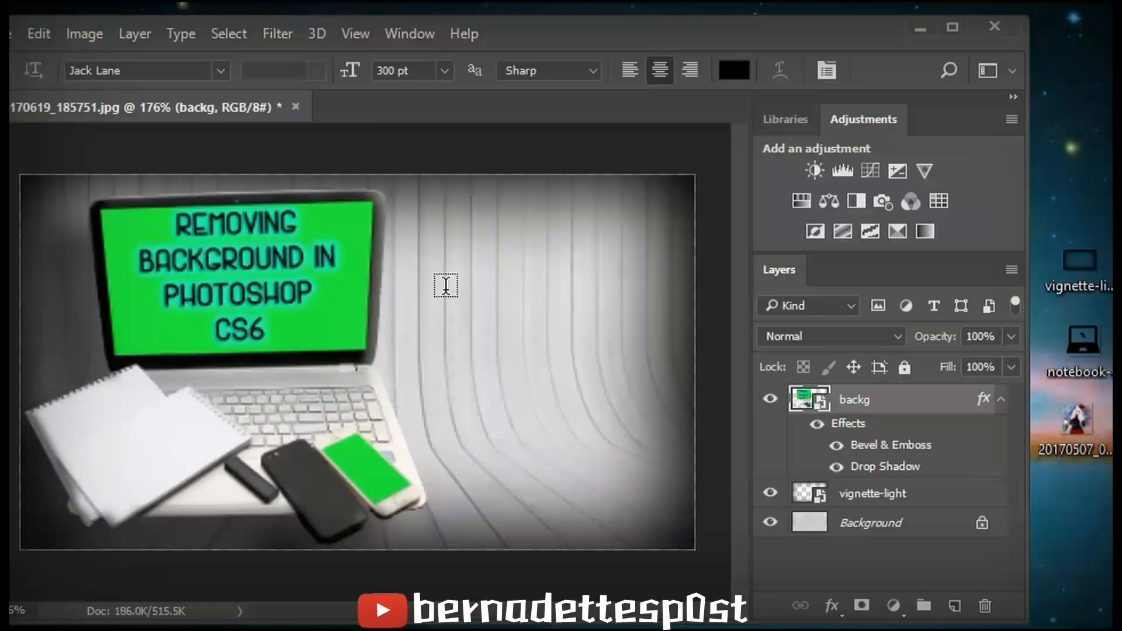
drag(503, 23, 581, 11)
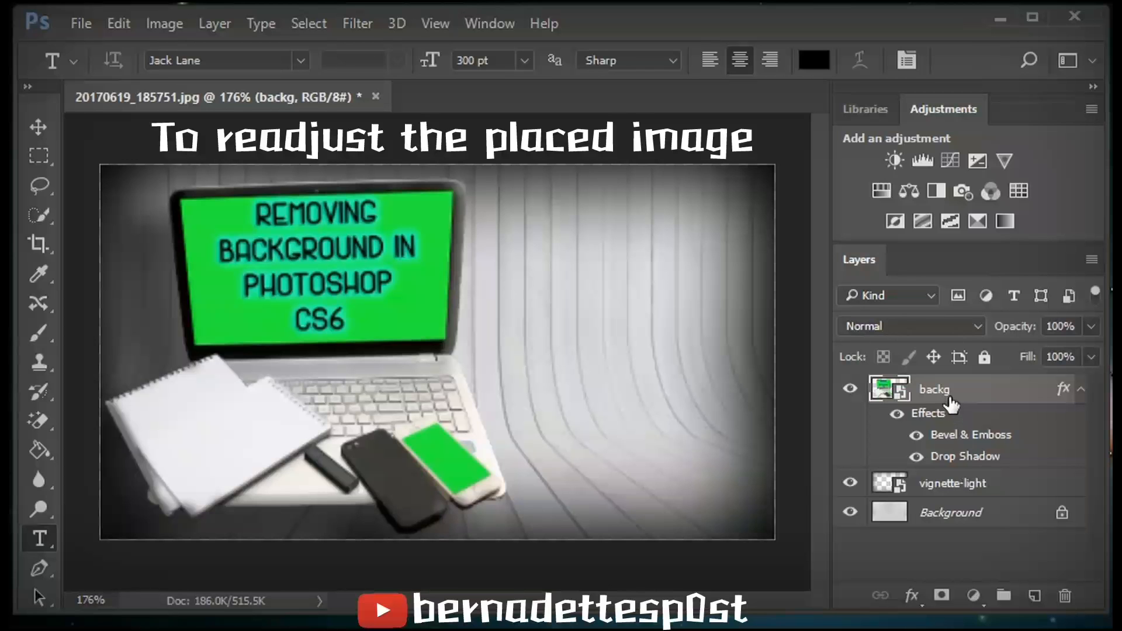
- Select the left part of the backg layer with a rectangular marquee and move the laptop toward the canvas centre
click(45, 153)
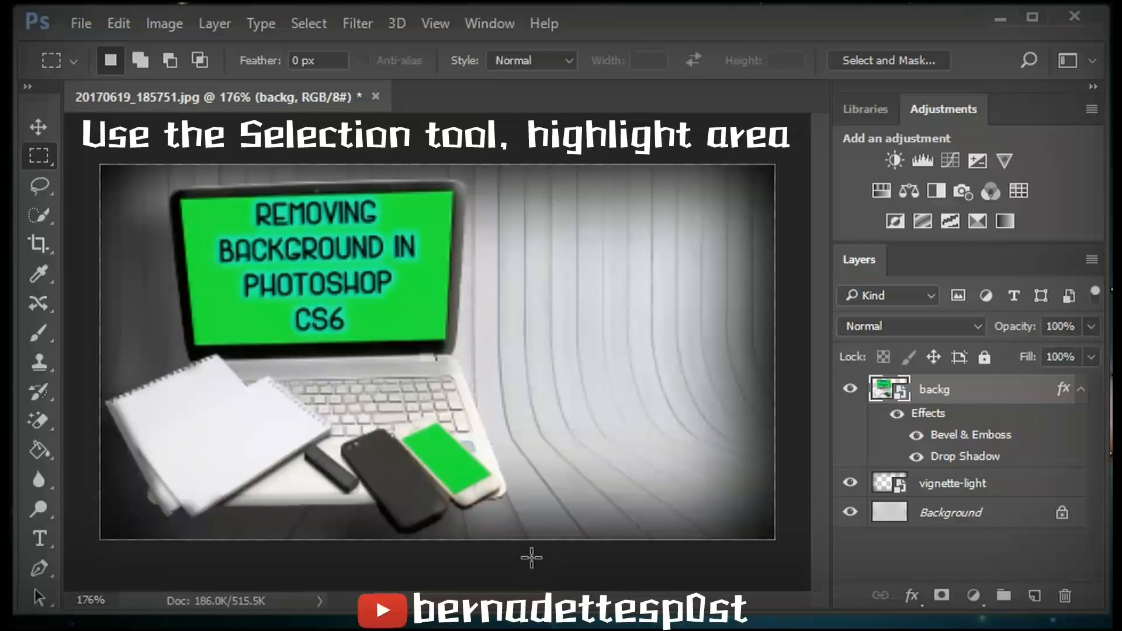
drag(529, 543, 88, 163)
drag(233, 256, 223, 254)
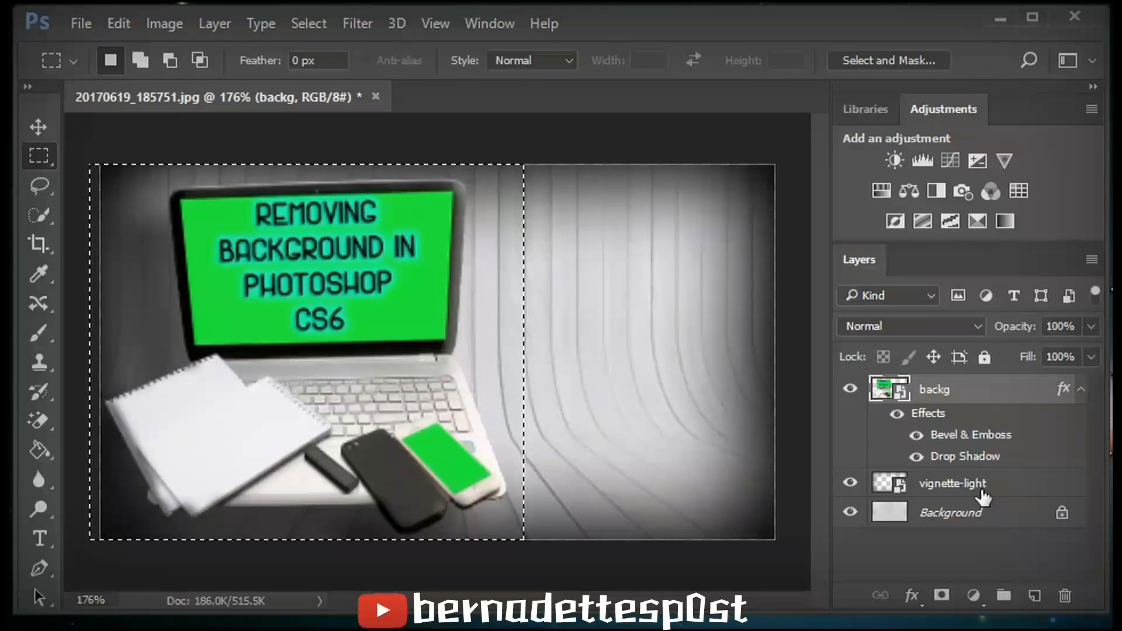
click(980, 491)
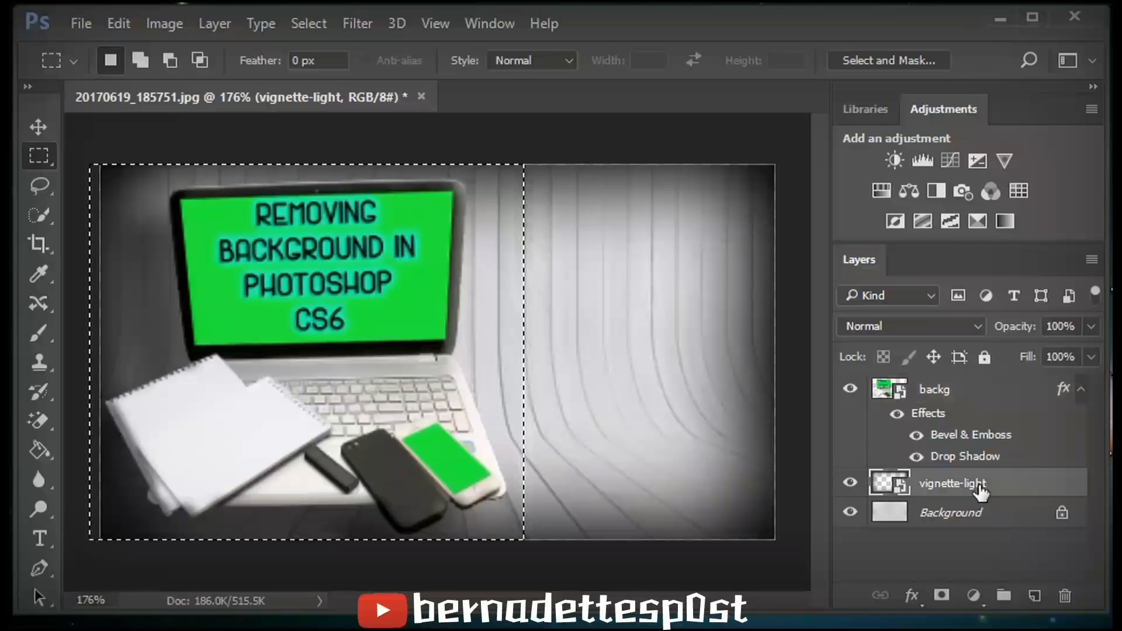
click(960, 391)
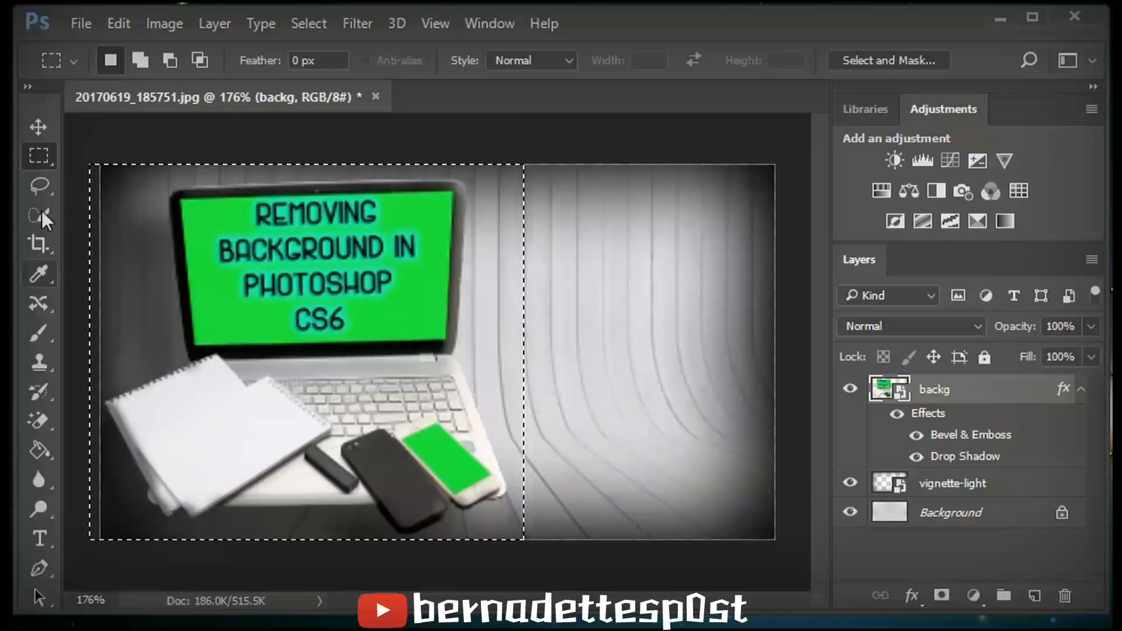
click(38, 127)
drag(241, 270, 807, 241)
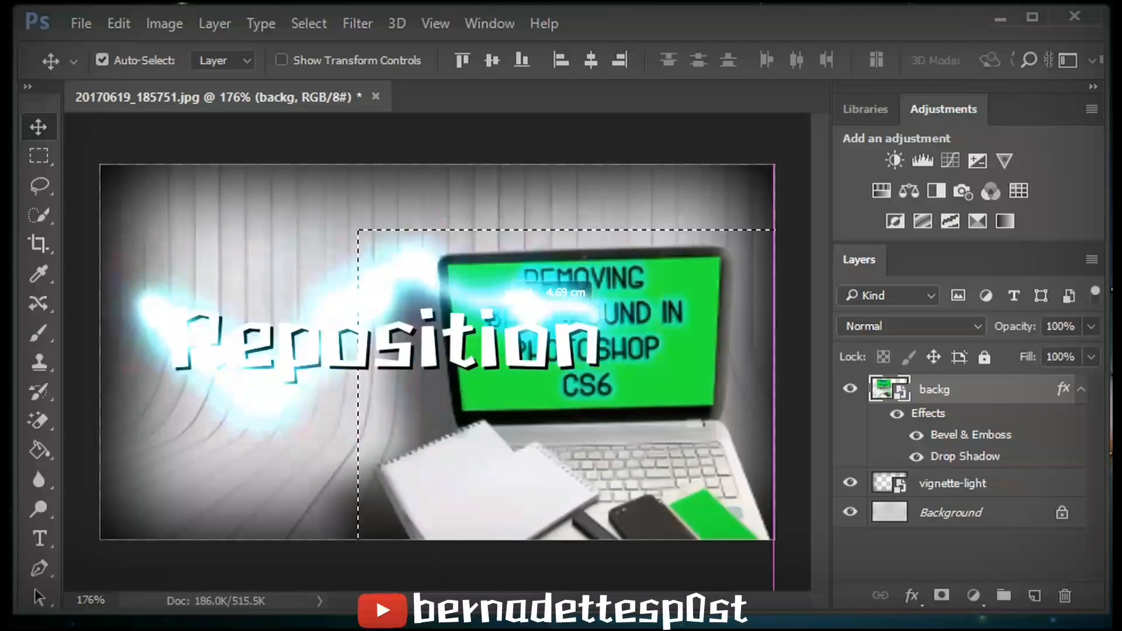
drag(149, 265, 227, 287)
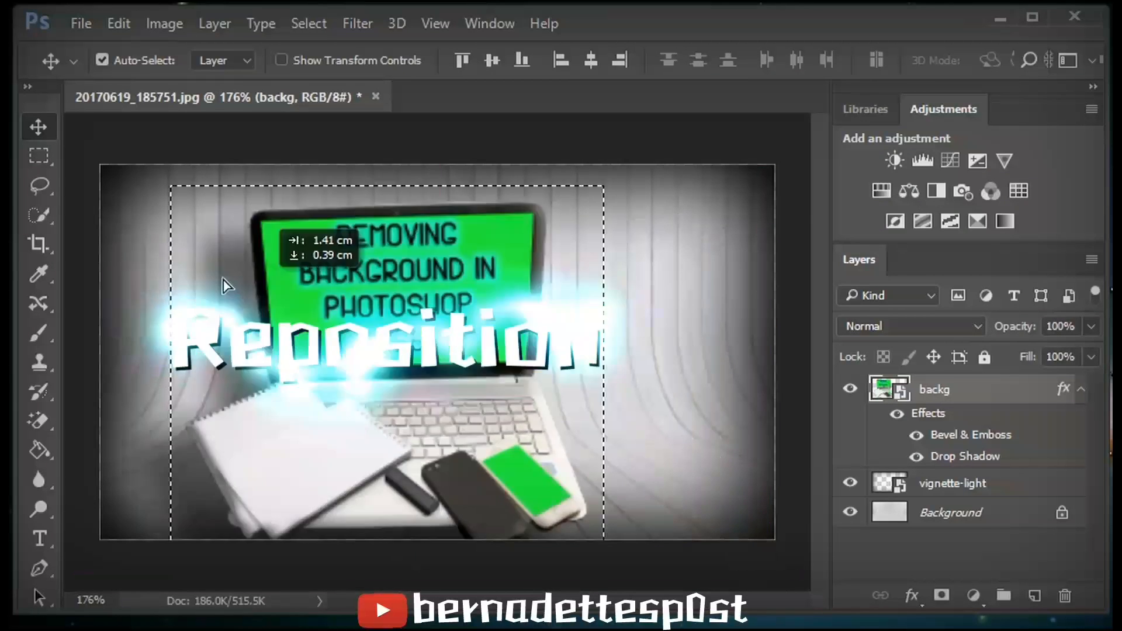
drag(228, 276, 360, 284)
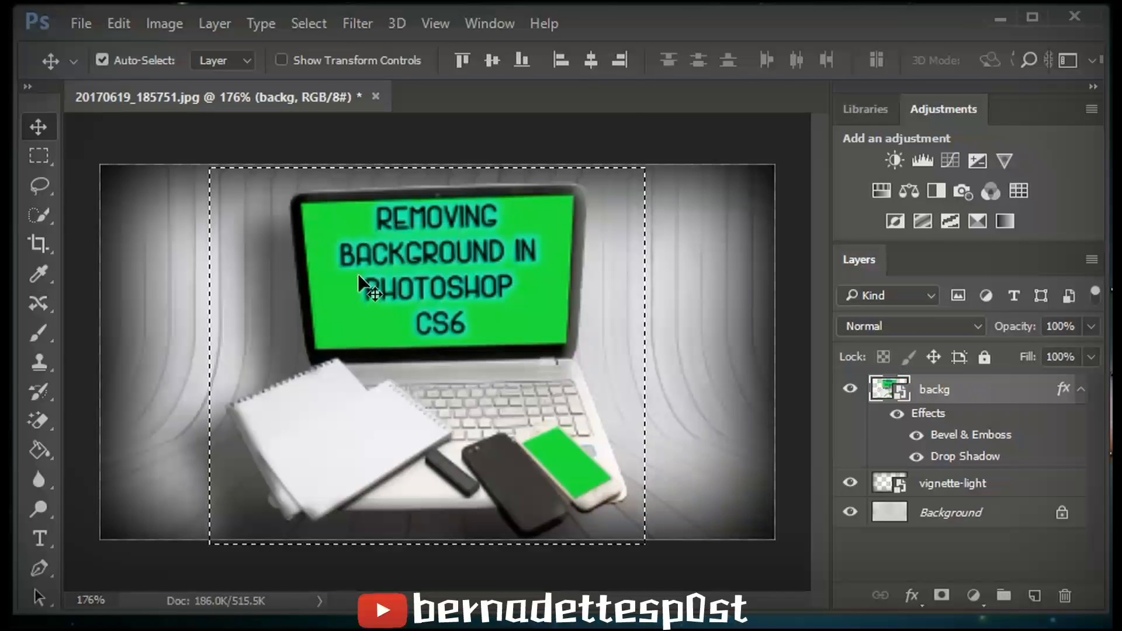
- Add a Brightness/Contrast adjustment layer with brightness set to -3 and delete its layer mask
click(732, 284)
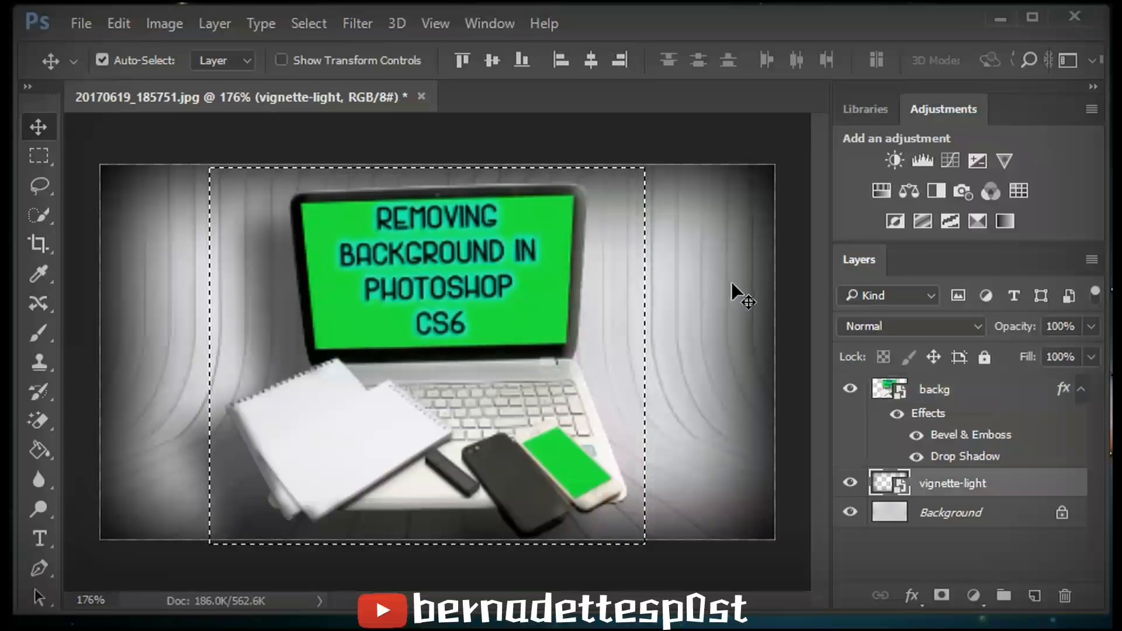
click(732, 138)
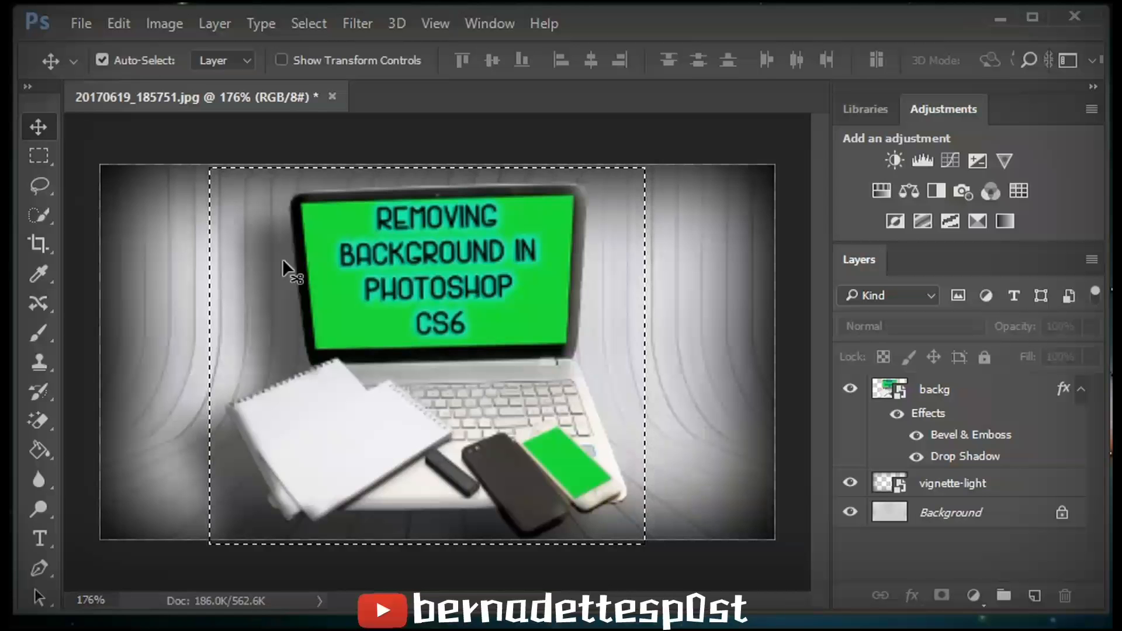
click(976, 603)
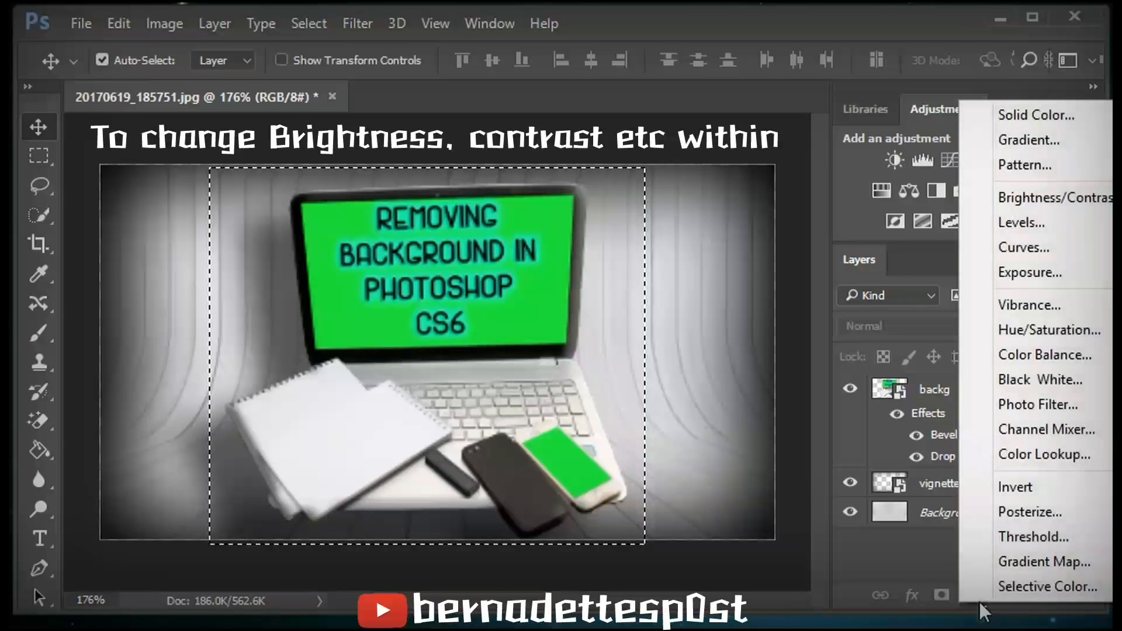
click(1039, 202)
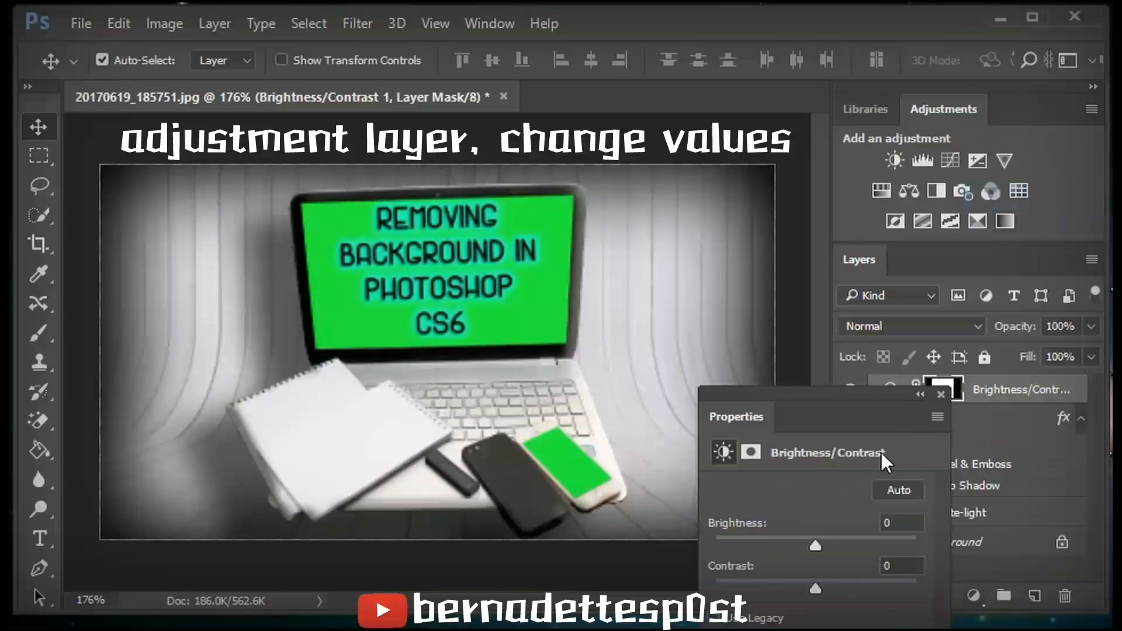
mouse_move(818, 544)
mouse_down()
mouse_move(927, 545)
mouse_move(723, 497)
mouse_move(814, 544)
mouse_up()
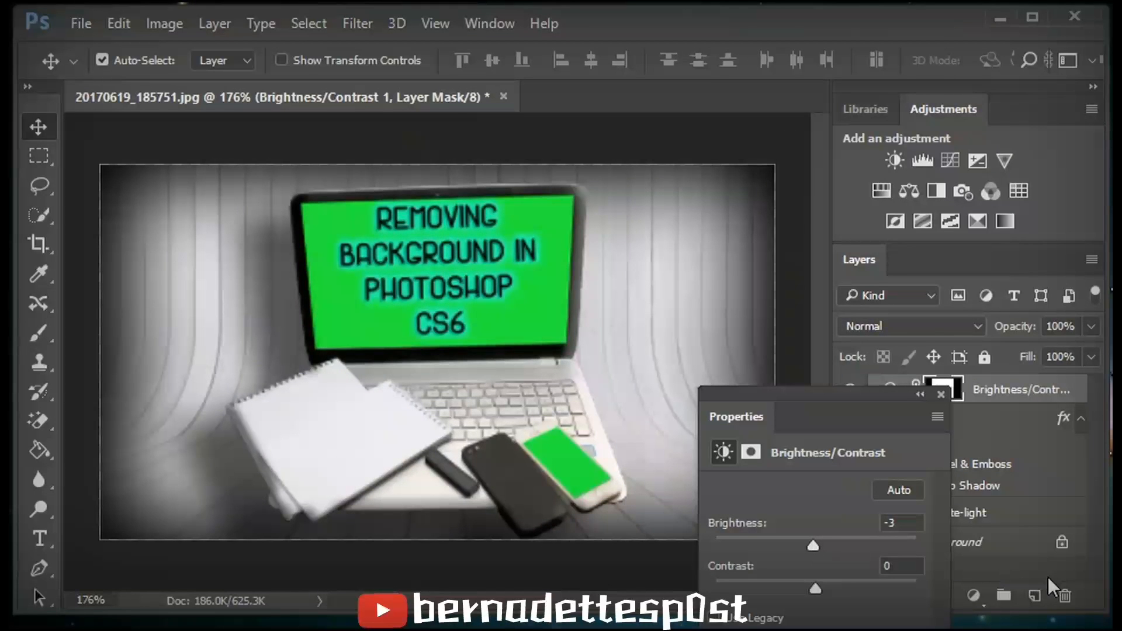
click(1066, 595)
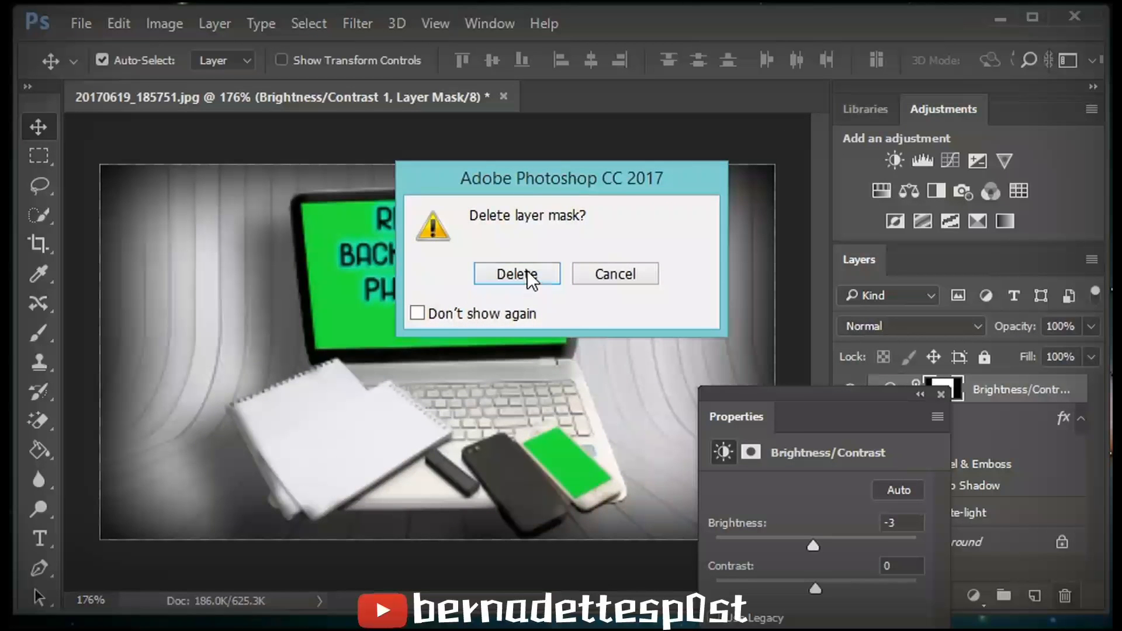
click(526, 272)
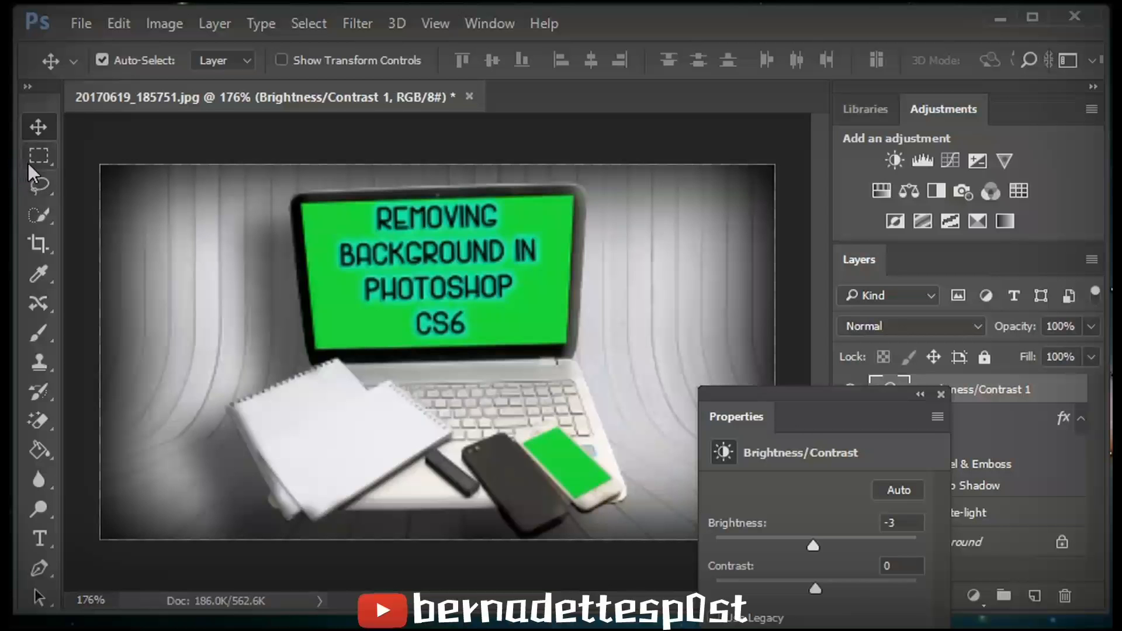
click(988, 432)
click(1013, 550)
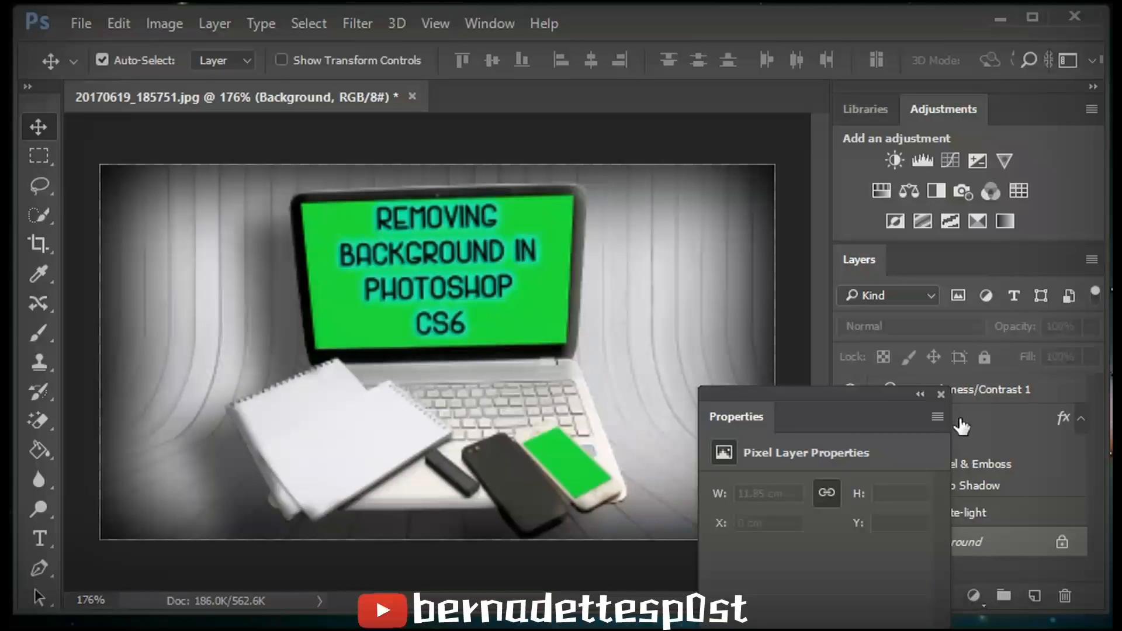
click(940, 395)
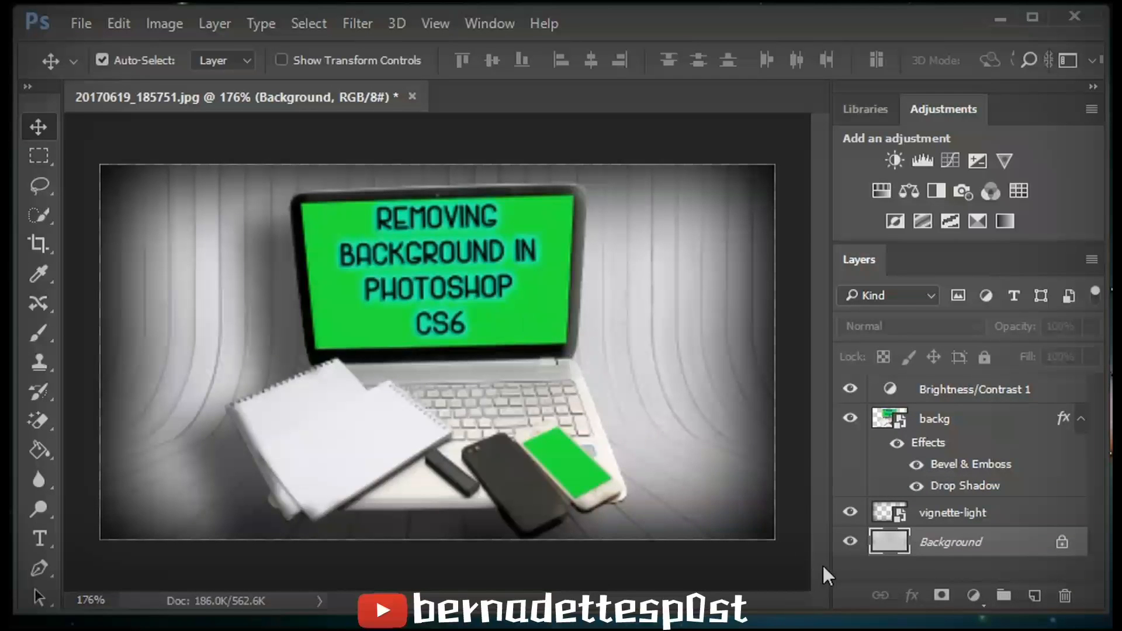
- Add a Hue/Saturation adjustment layer targeting the Greens range and pick the add-to-sample eyedropper
click(973, 595)
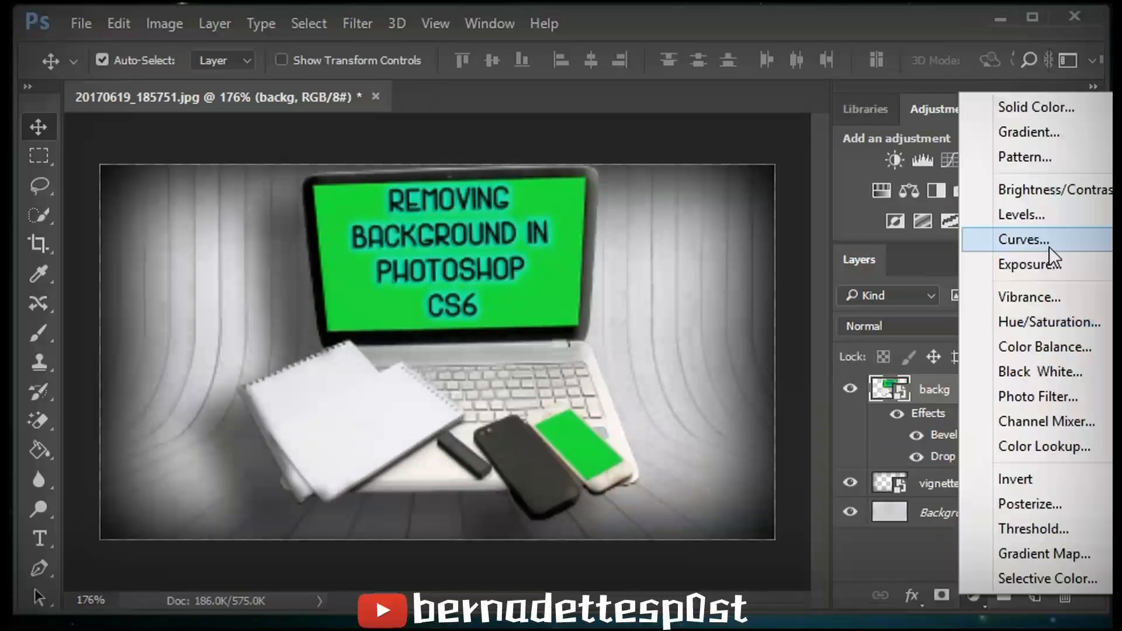
click(1066, 320)
click(1066, 321)
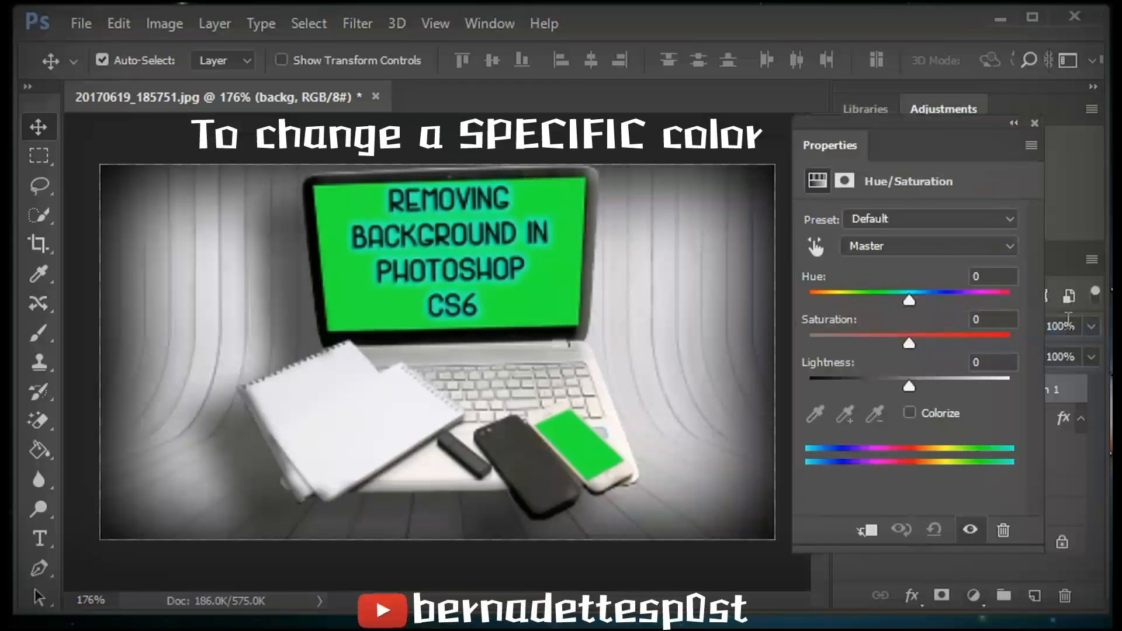
click(874, 246)
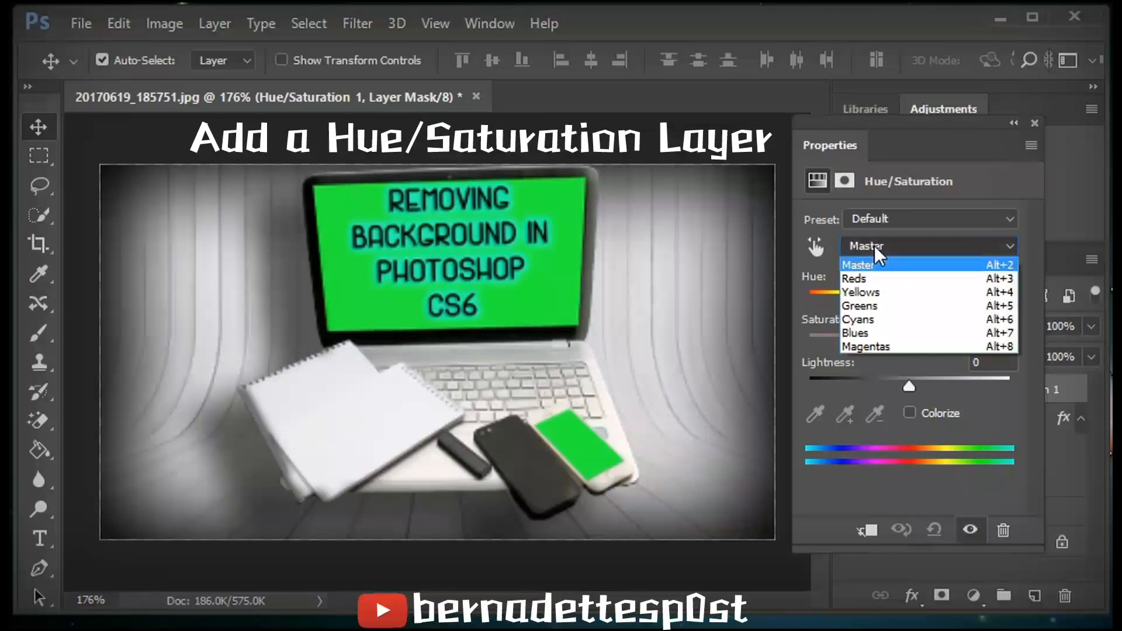
click(879, 305)
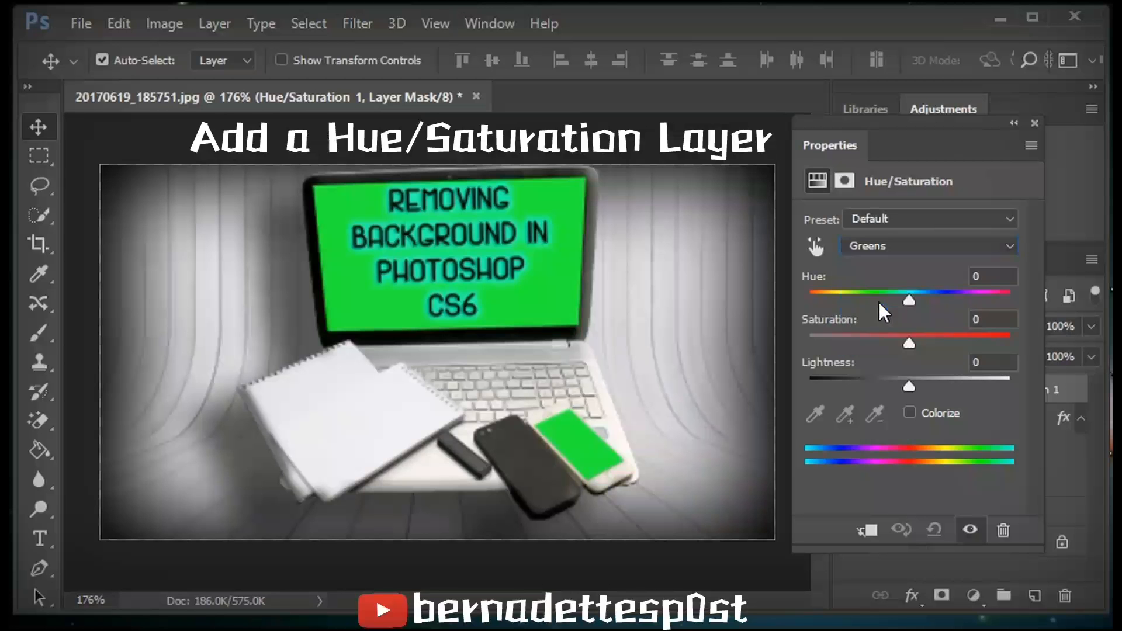
click(844, 403)
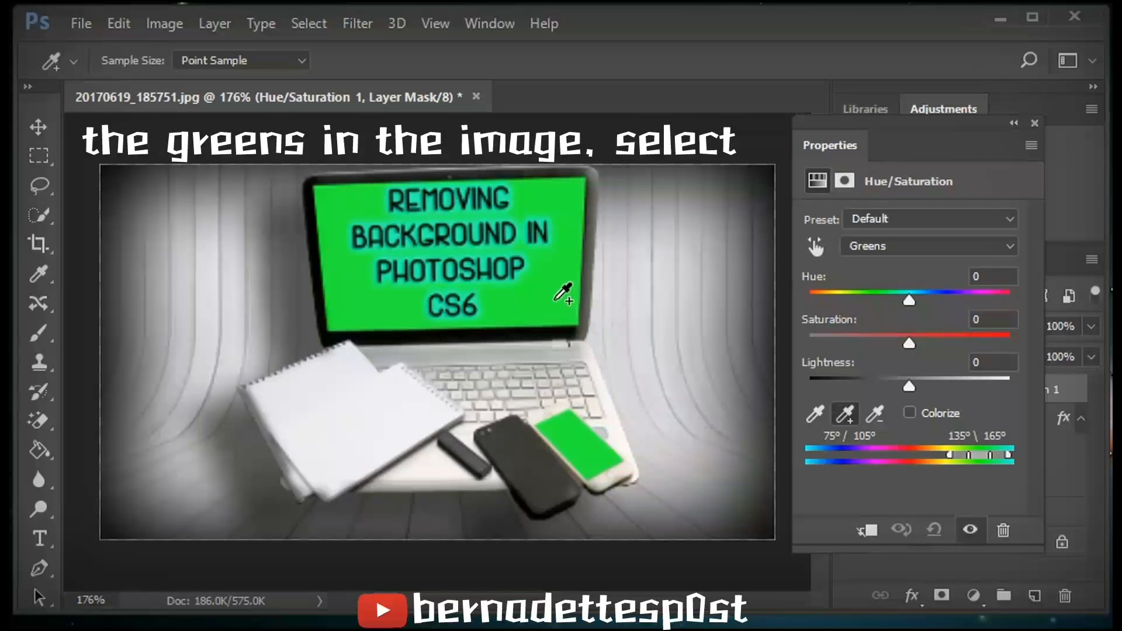